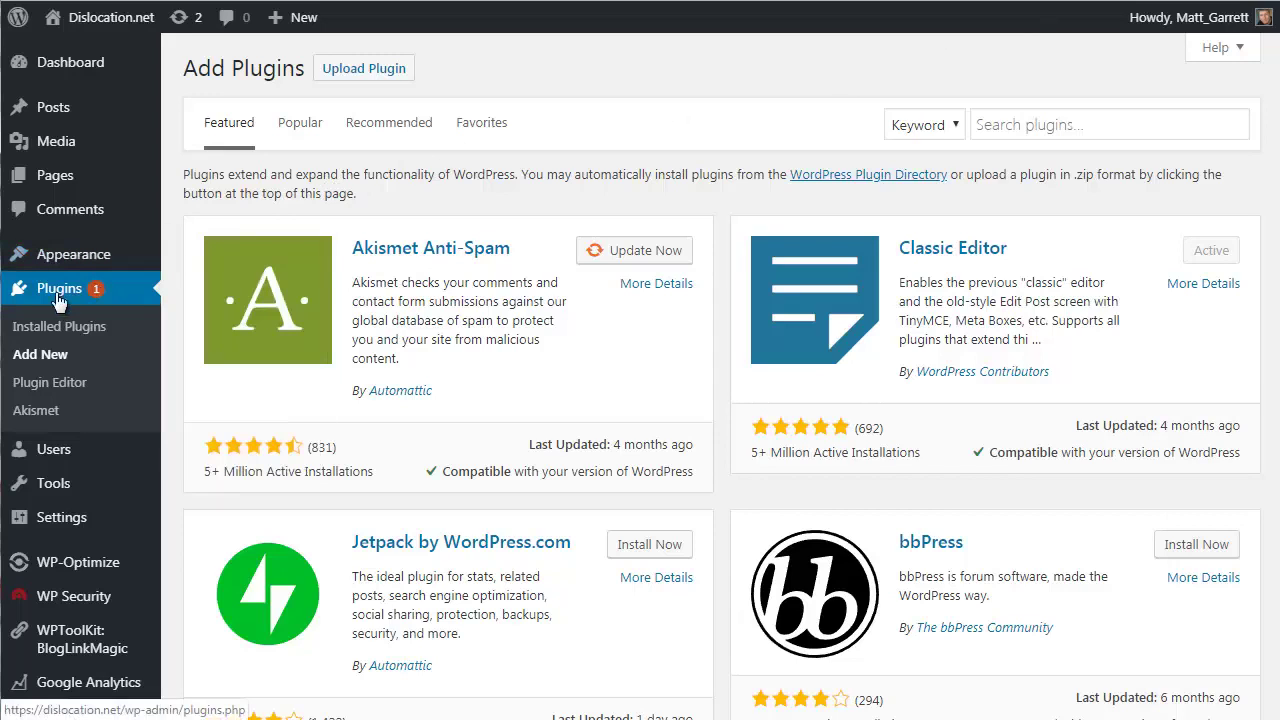
Install the plugin from the uploaded file wptlkt-ultimateads.zip and activate it.
left_click(378, 78)
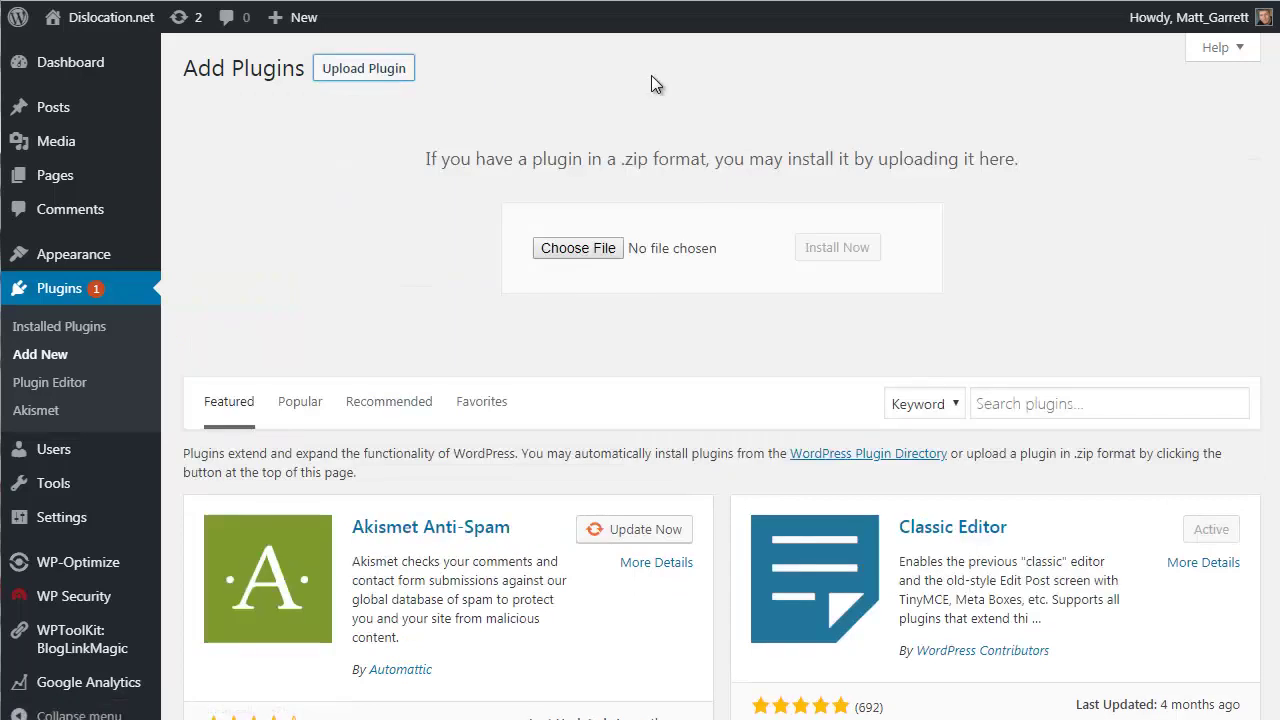
left_click(585, 251)
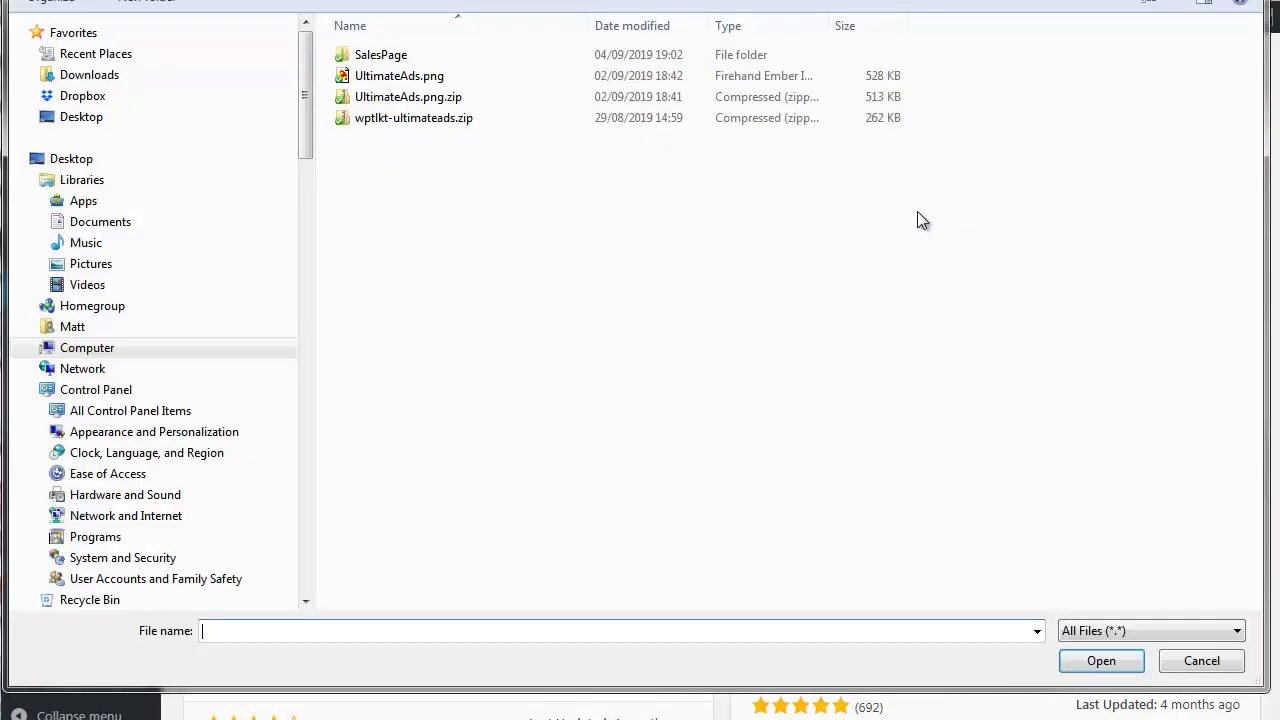
left_click(442, 122)
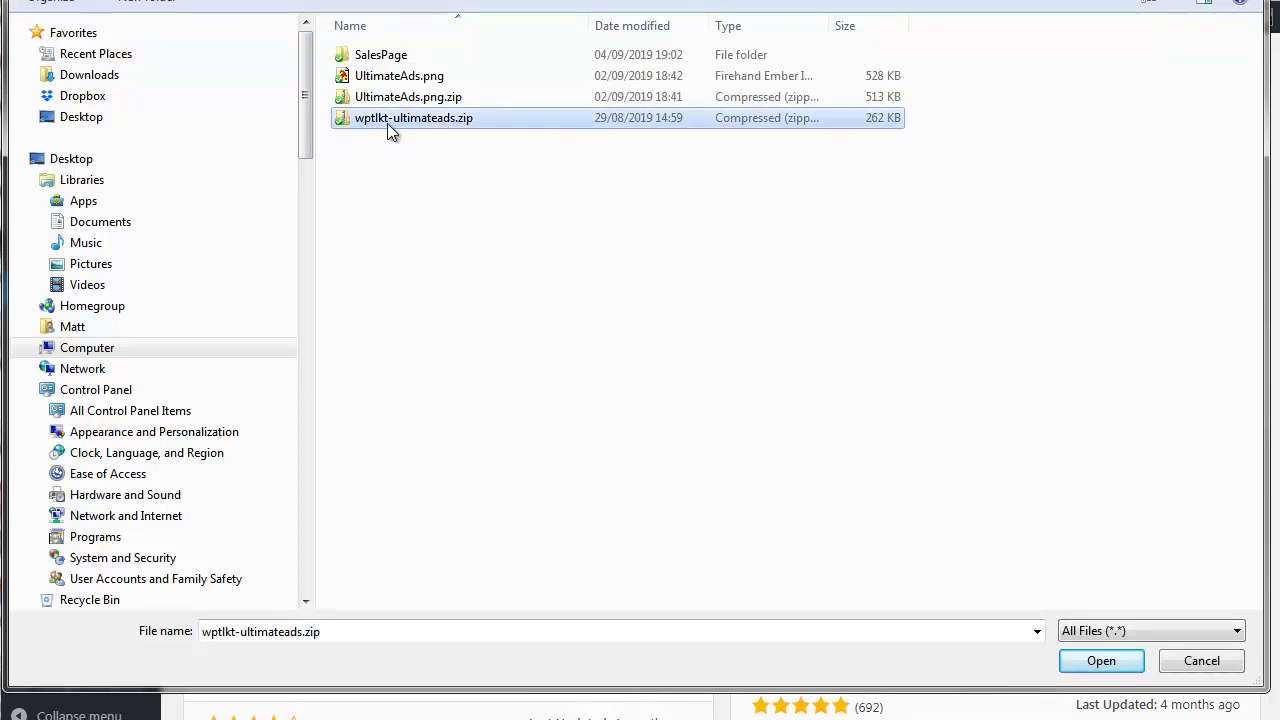
left_click(1098, 661)
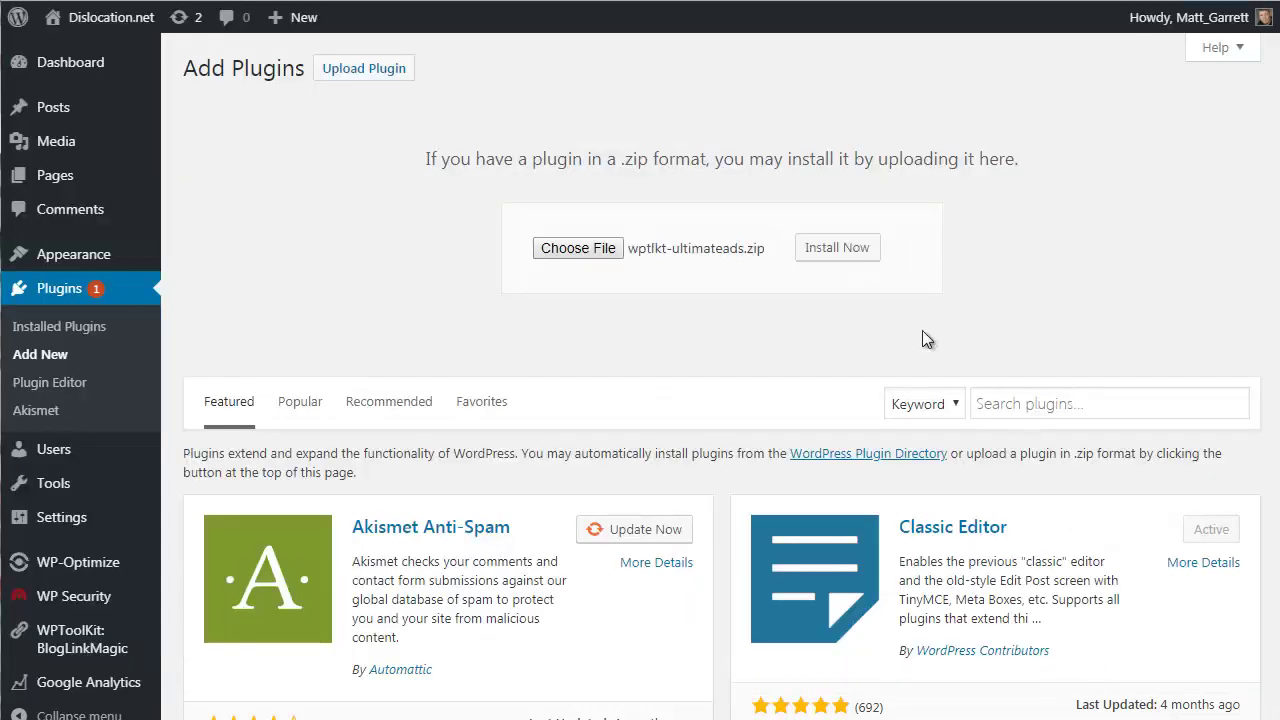
left_click(845, 251)
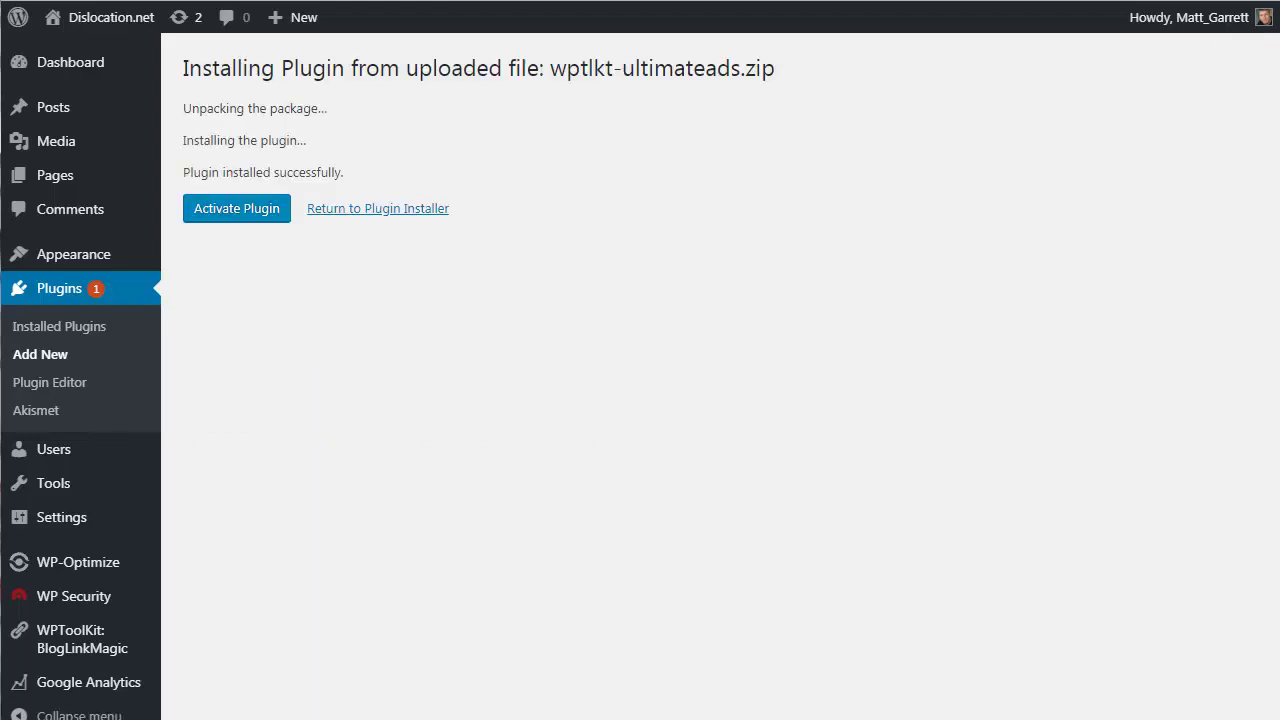
left_click(228, 220)
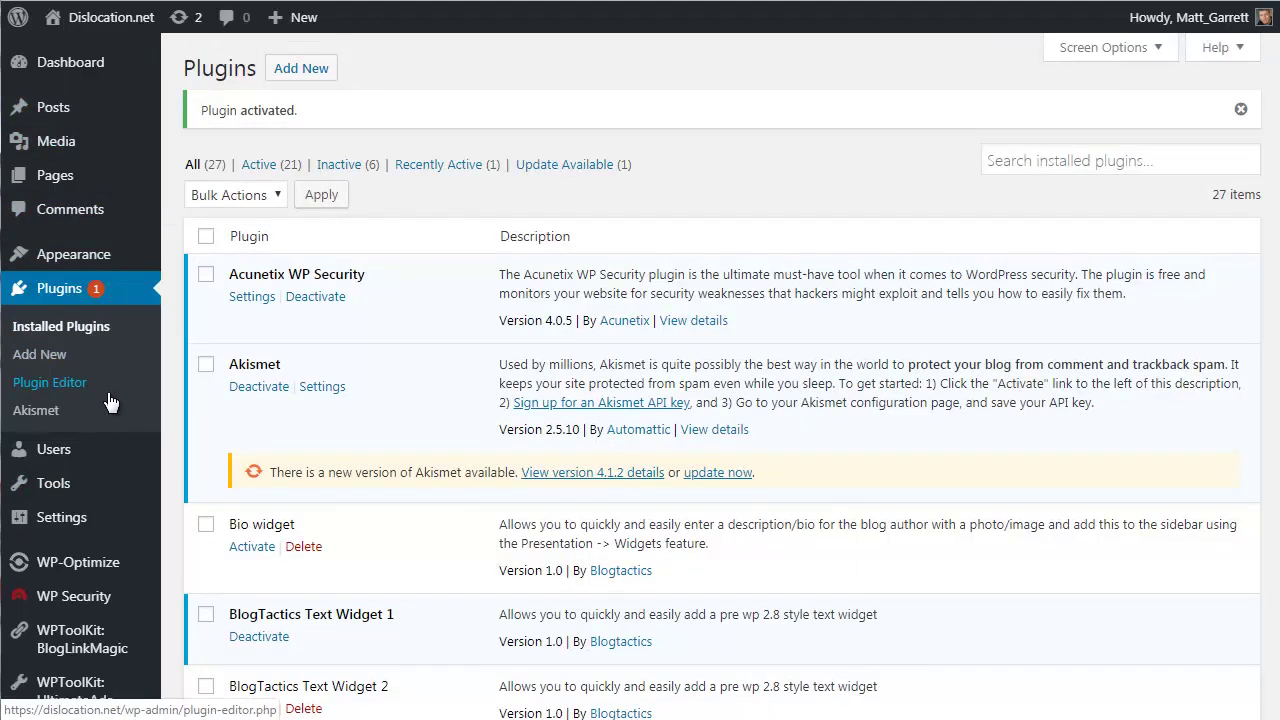
Open the Theme Ads settings page of the WPToolKit: UltimateAds plugin.
scroll(110, 403, "down", 2)
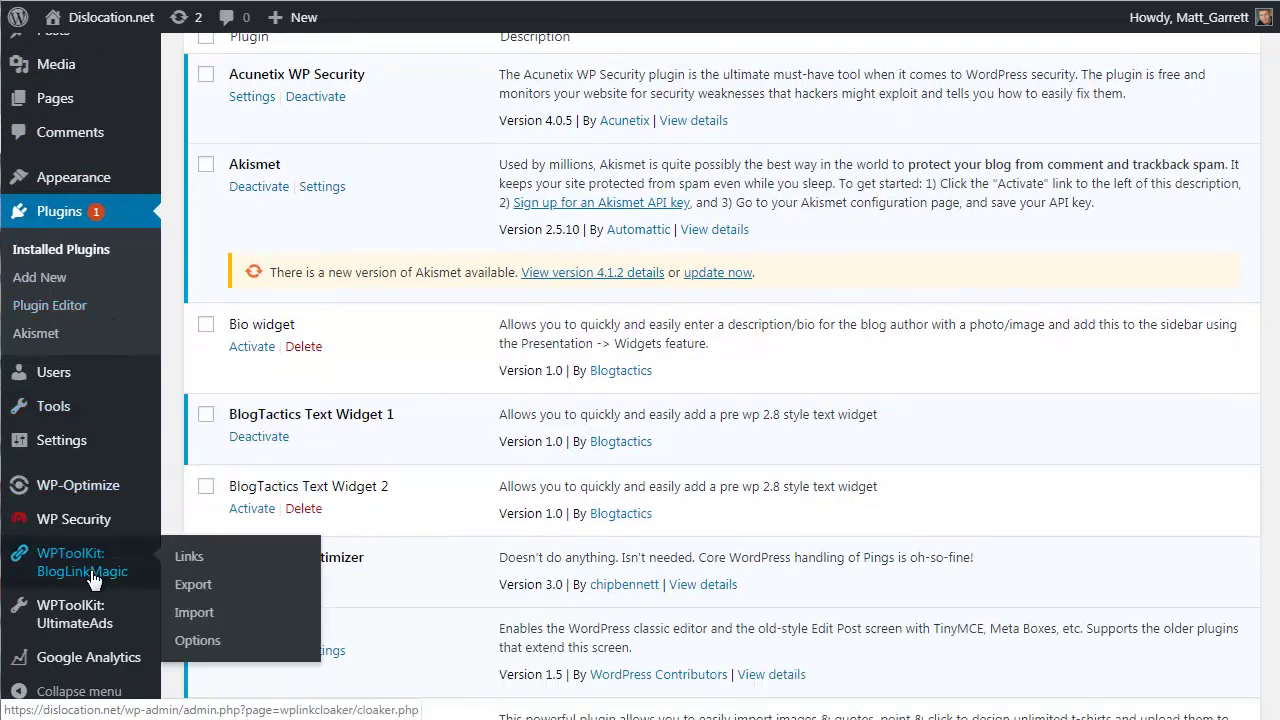
mouse_move(101, 620)
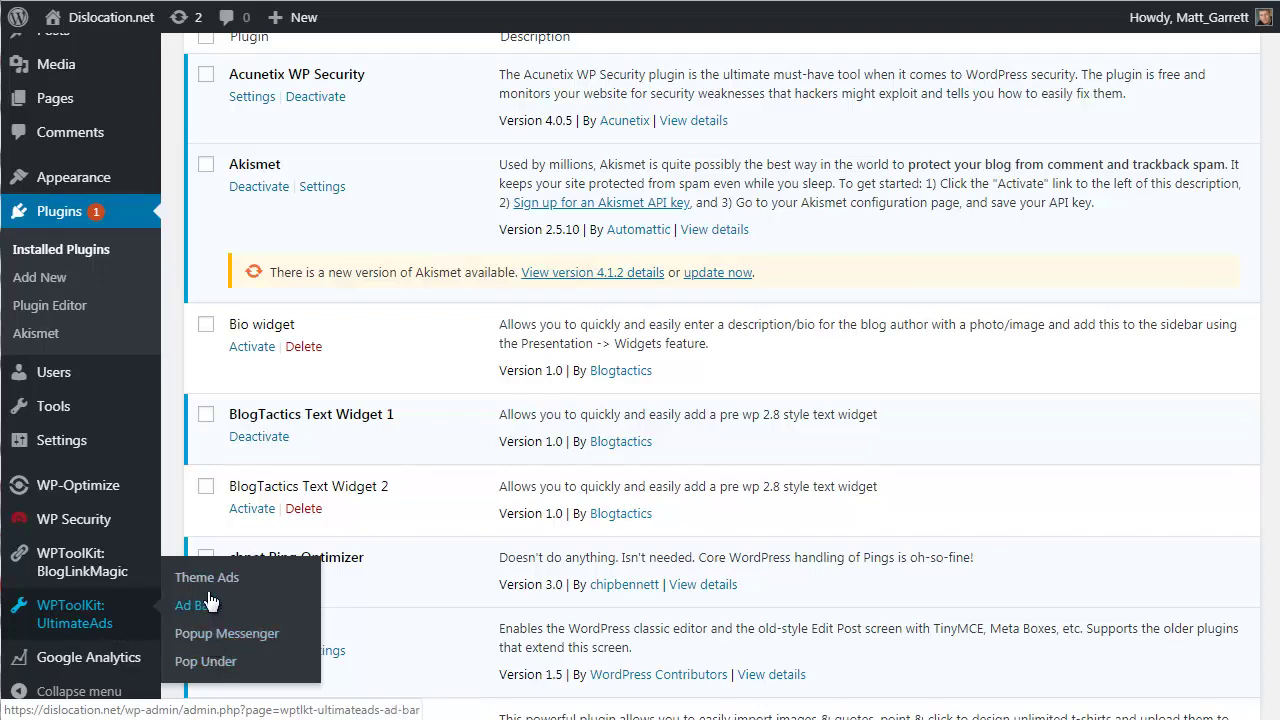
left_click(304, 576)
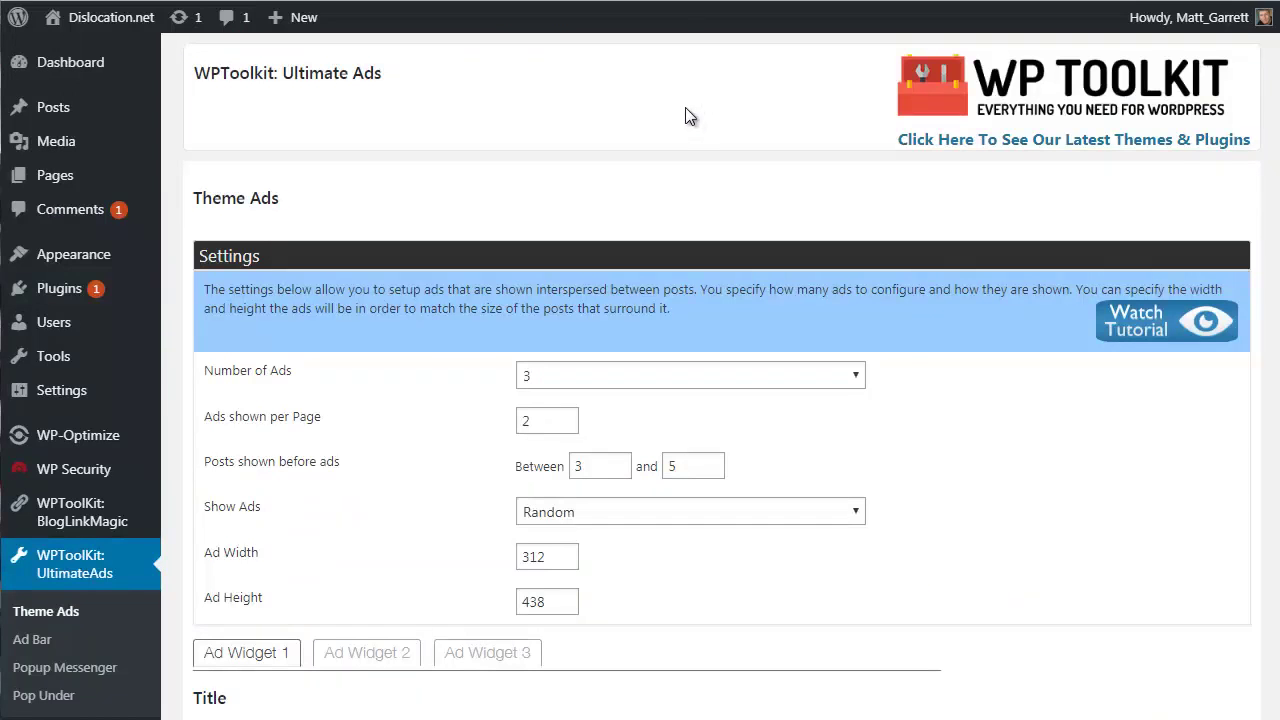
scroll(685, 114, "down", 1)
scroll(683, 113, "down", 1)
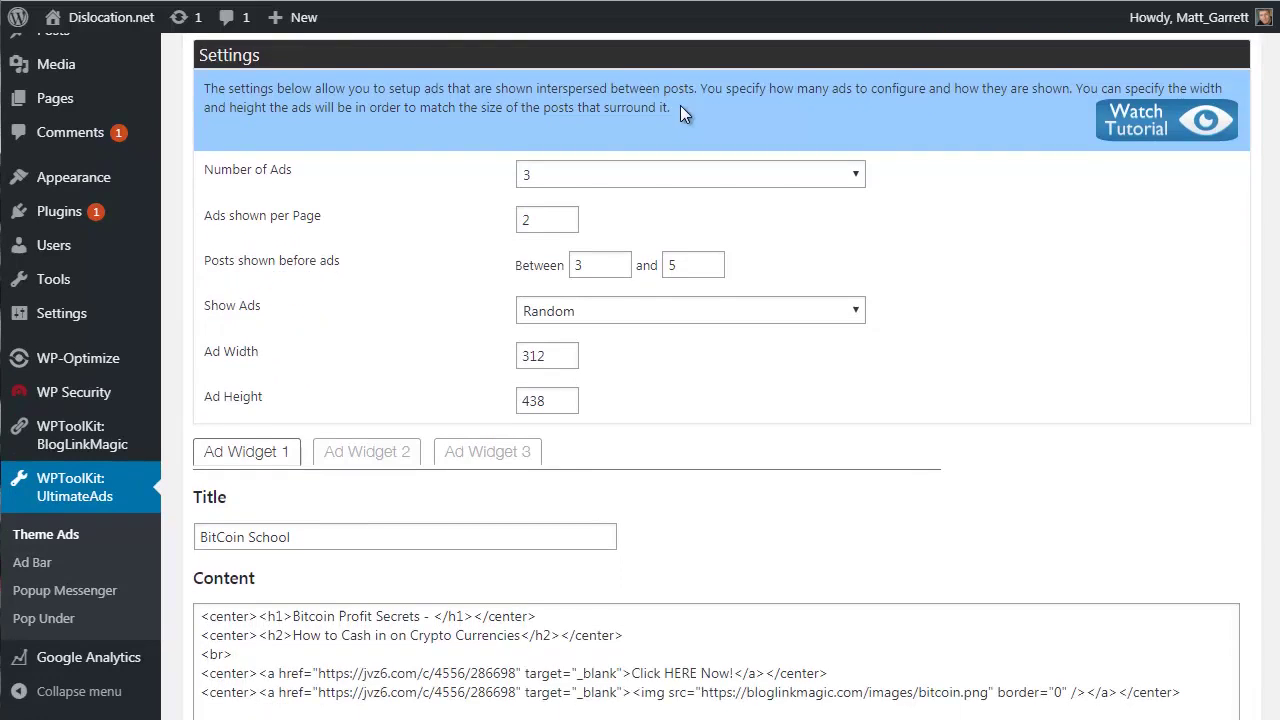
scroll(680, 105, "down", 1)
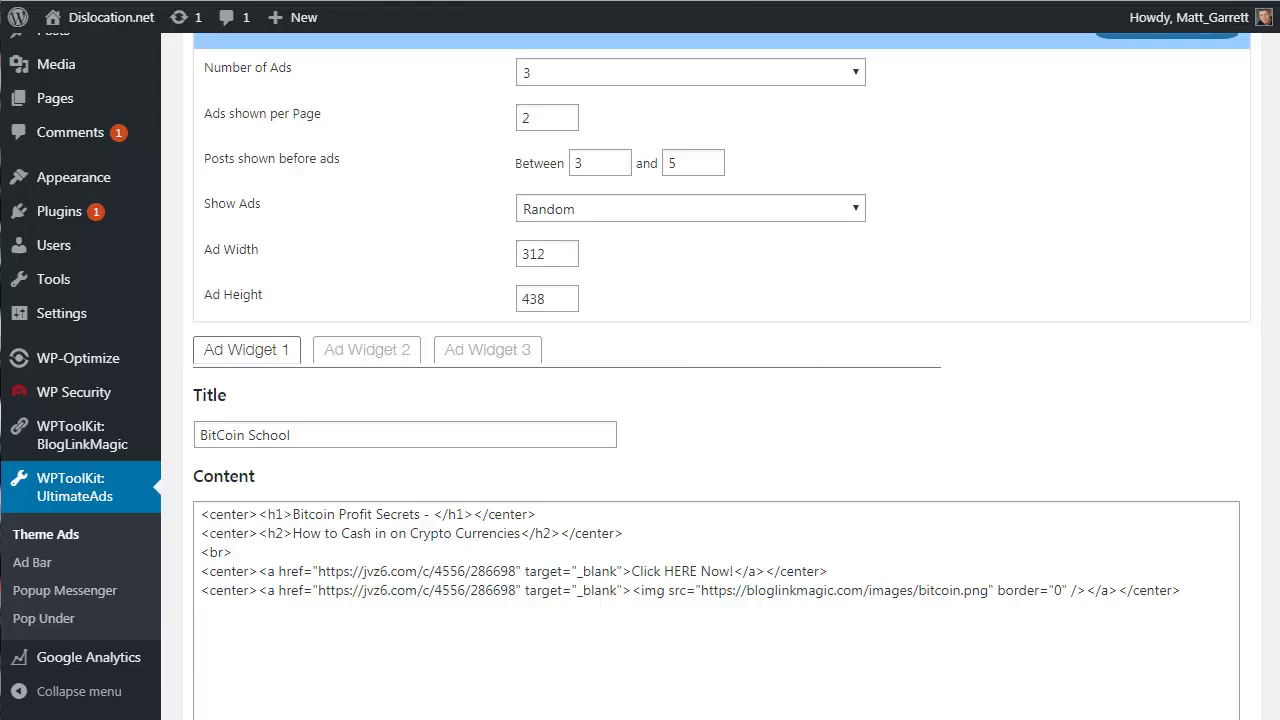
Try 5 as the number of theme ads and return the setting to 3.
left_click(620, 74)
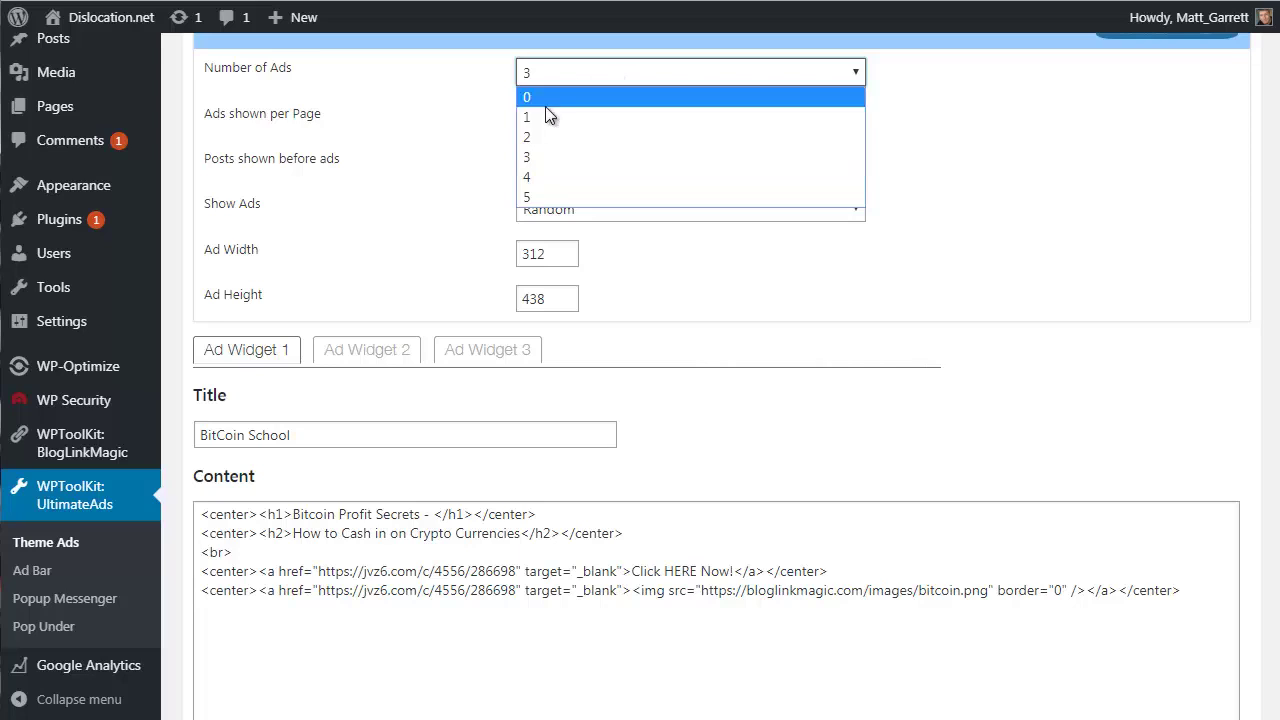
left_click(538, 198)
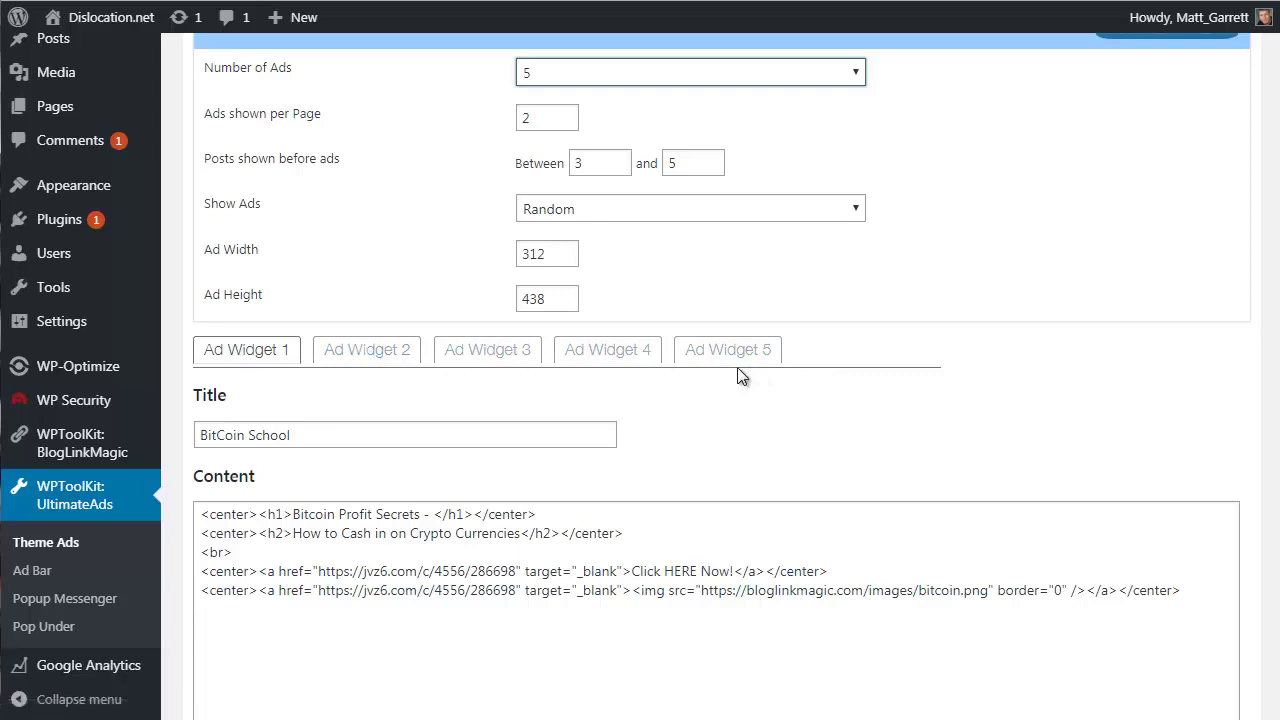
left_click(579, 76)
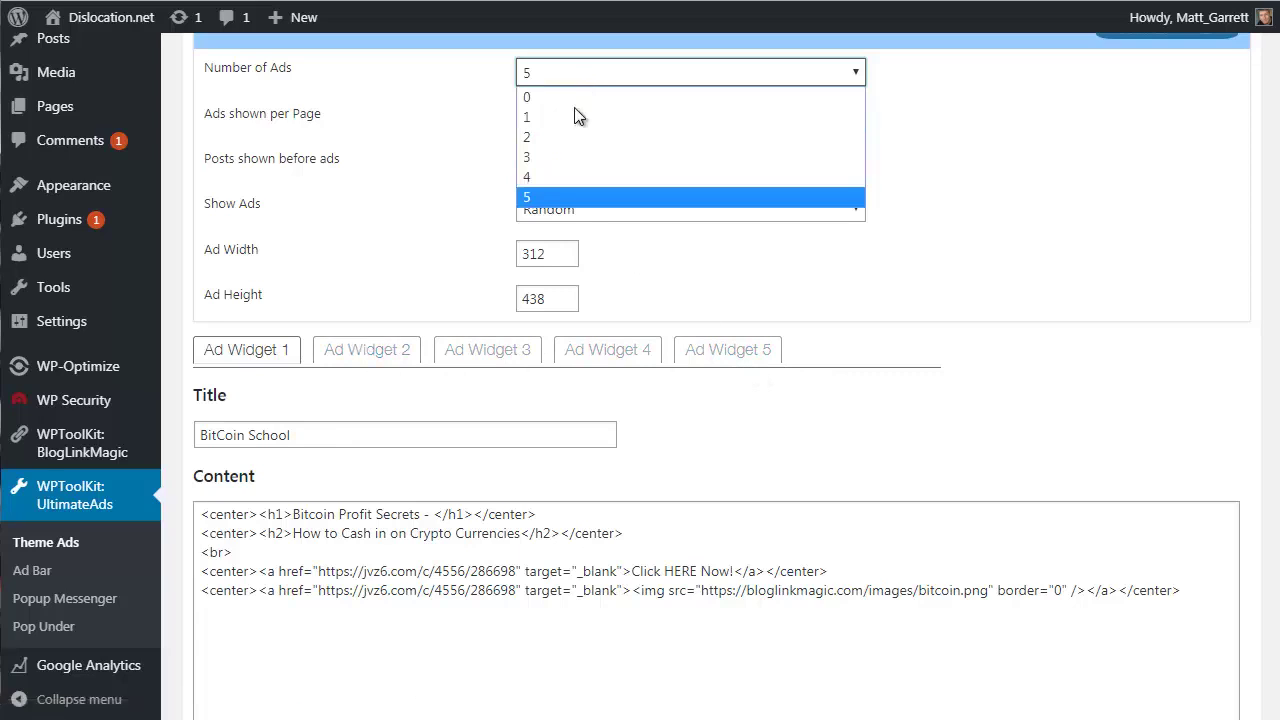
left_click(538, 158)
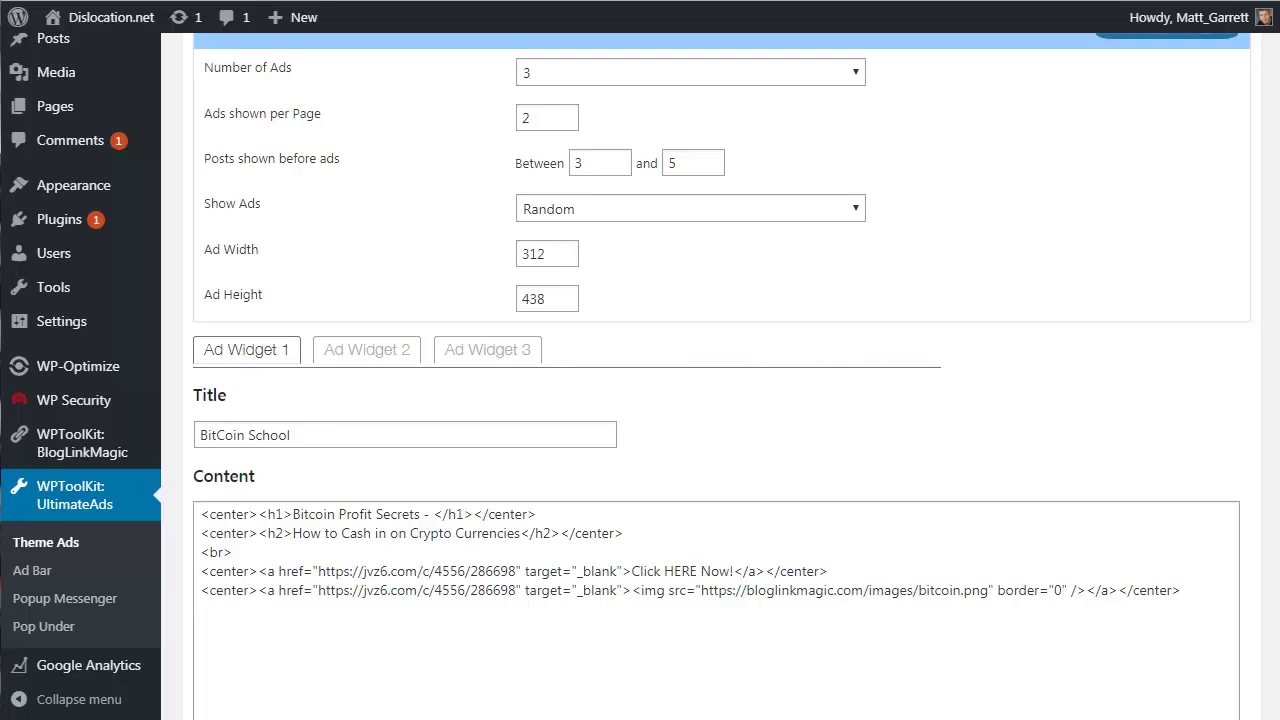
Check the ad display order choices and review the title and content of each ad widget.
left_click(587, 218)
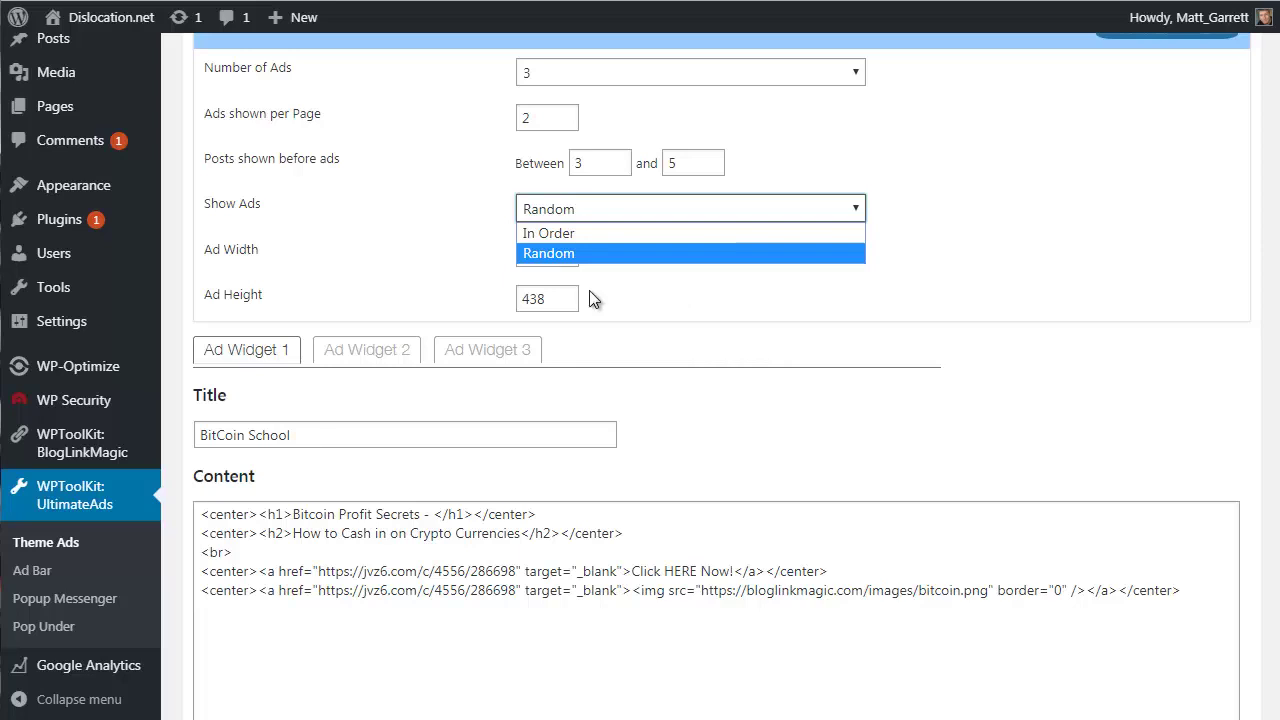
left_click(965, 274)
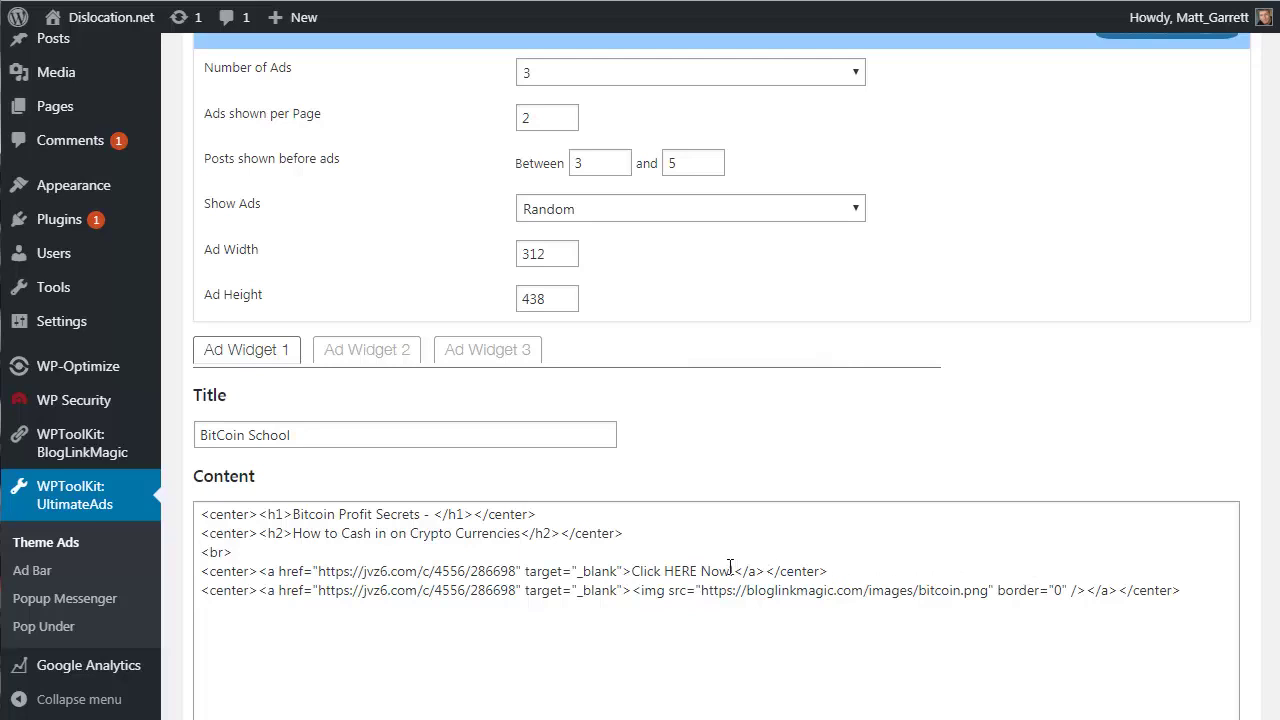
left_click(370, 352)
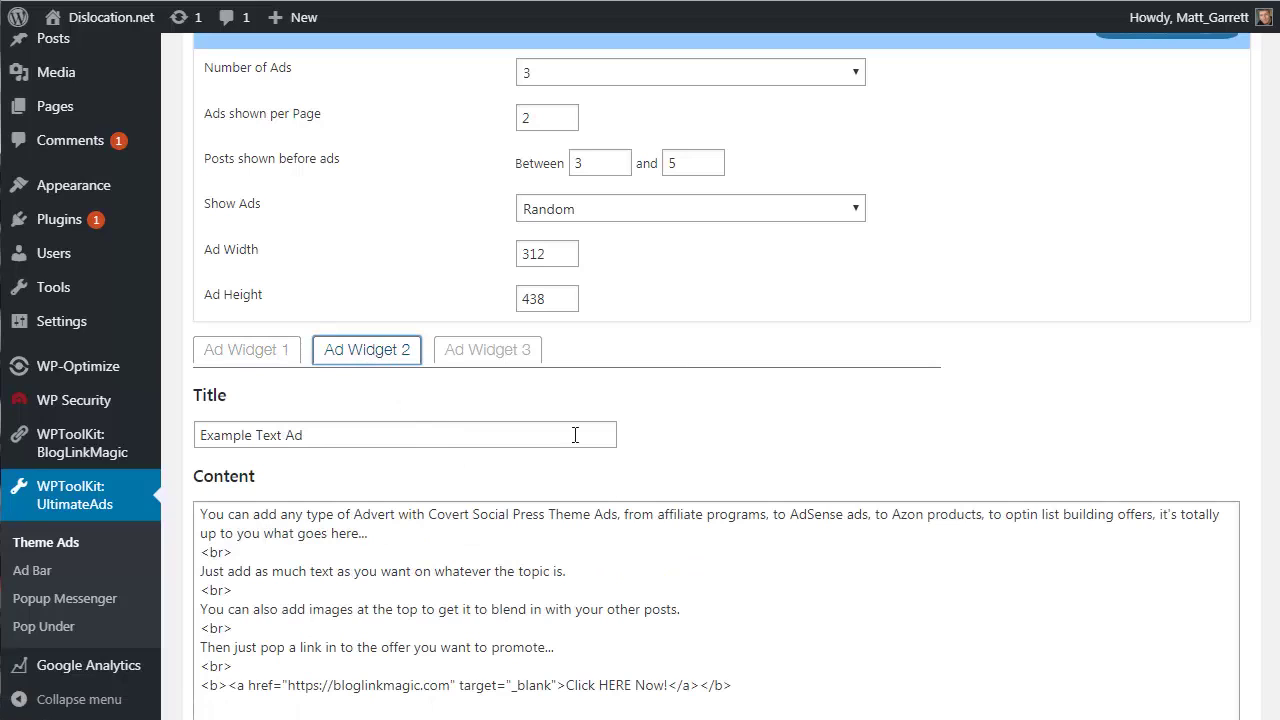
left_click(494, 352)
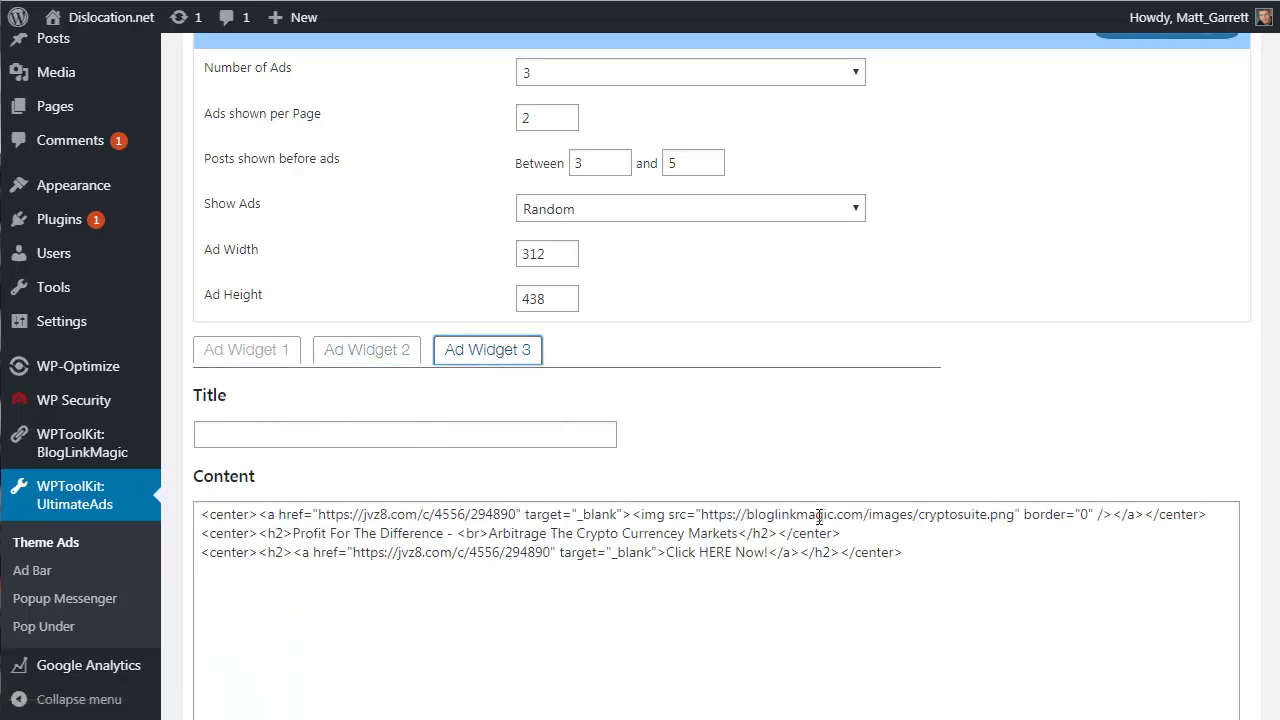
left_click(254, 356)
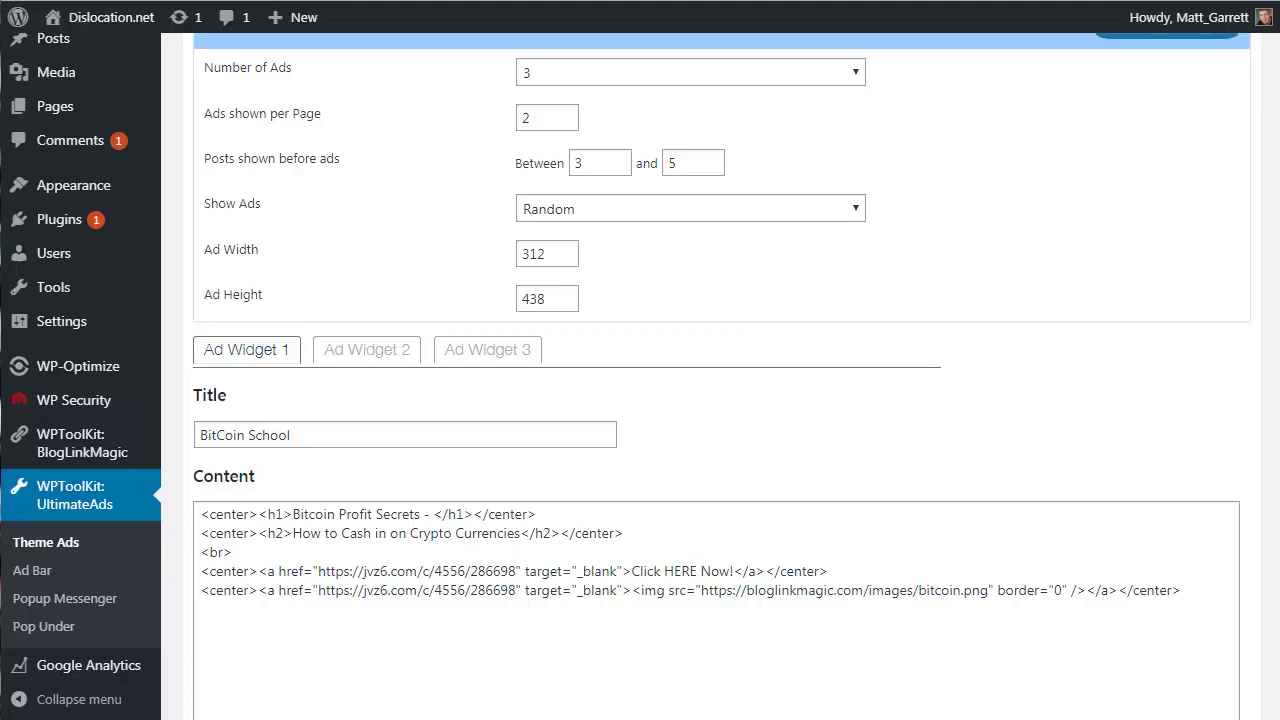
Review the advanced post class and custom styling settings below the Ad Widget 1 content, and save the theme ads.
scroll(626, 370, "down", 1)
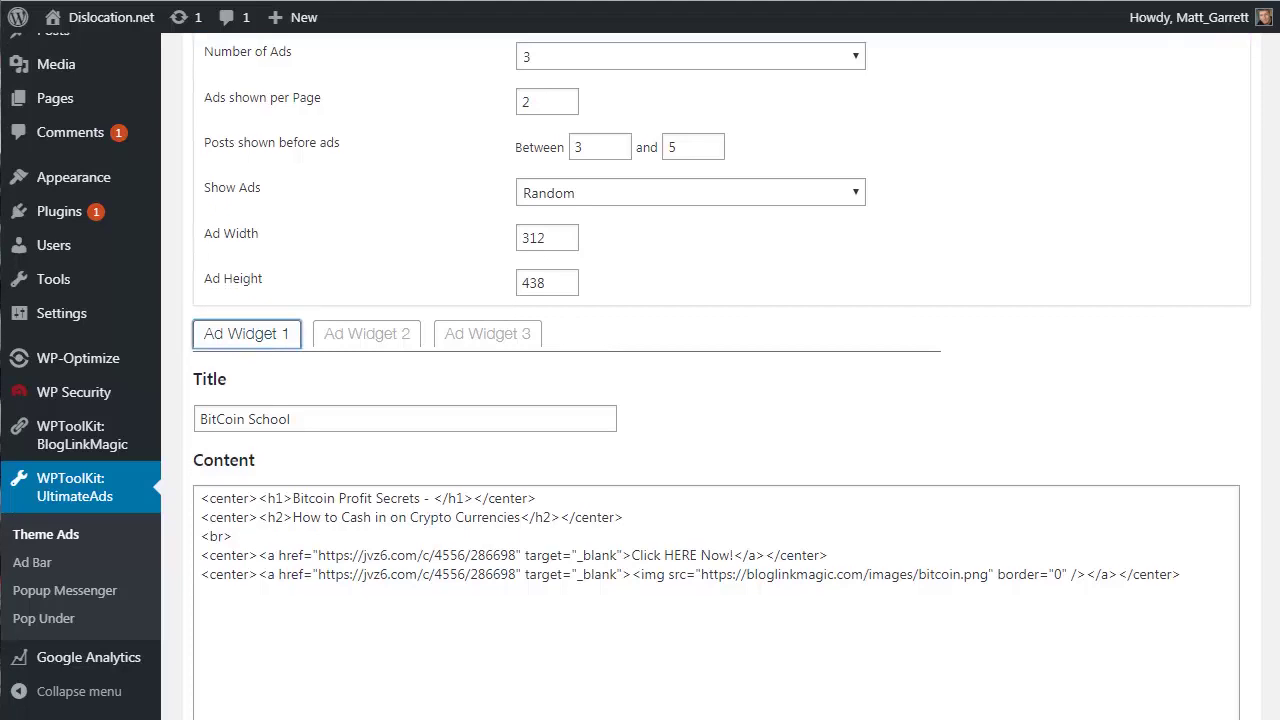
scroll(706, 370, "down", 2)
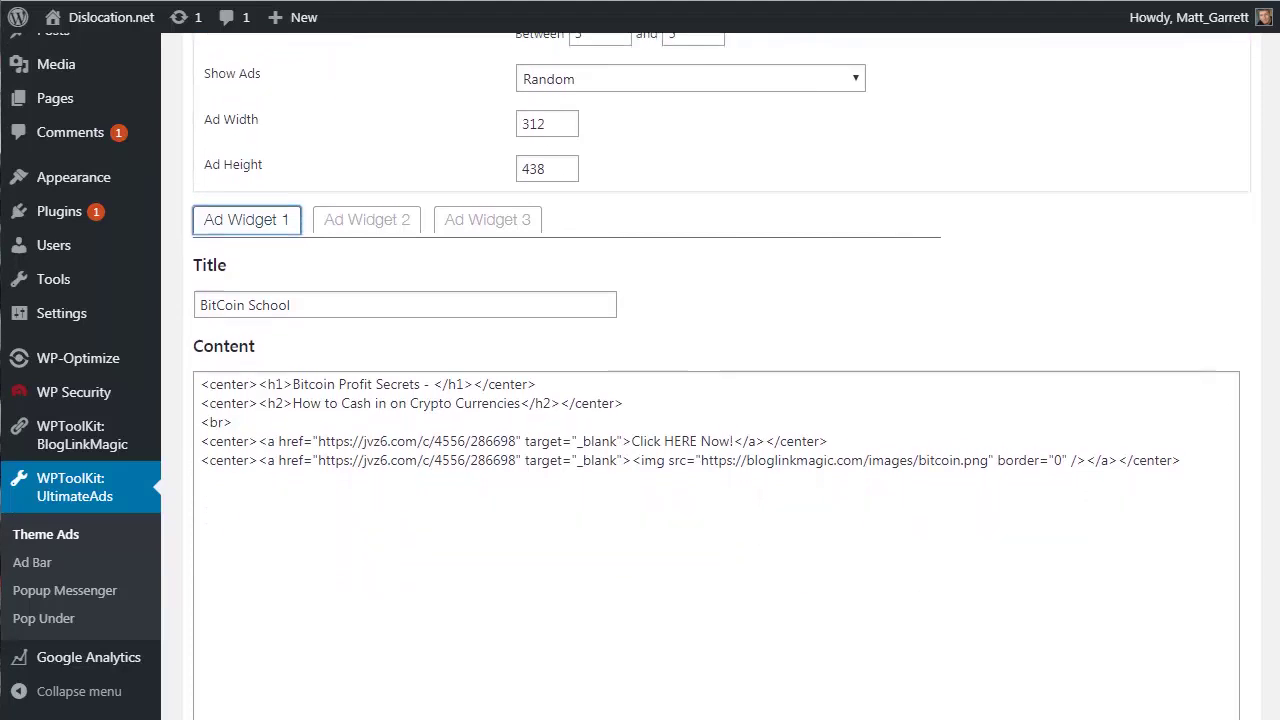
scroll(716, 376, "down", 2)
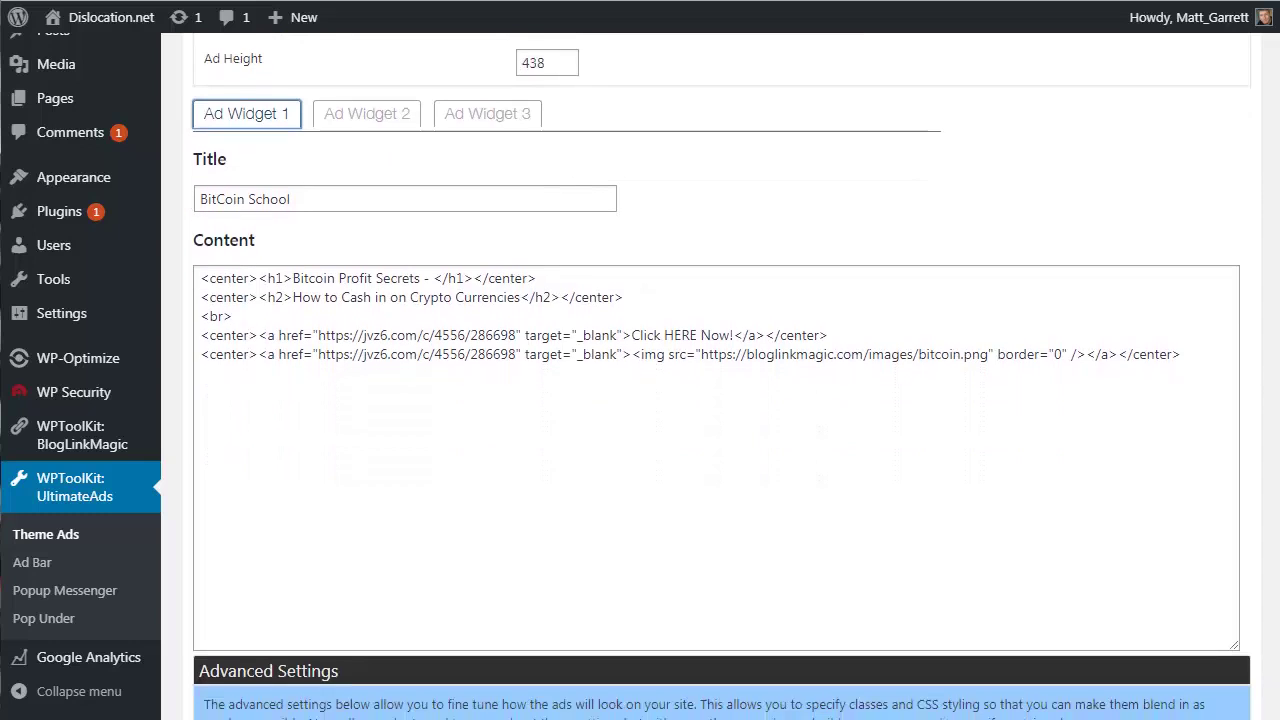
scroll(716, 376, "down", 3)
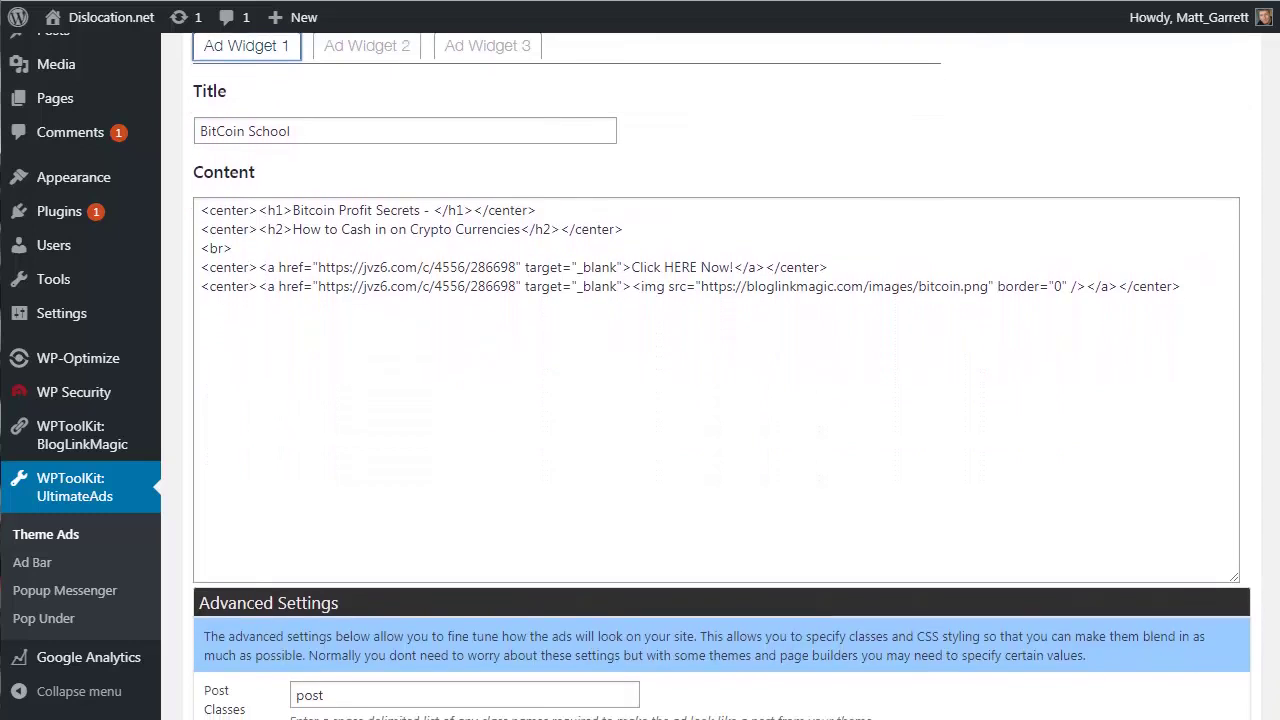
scroll(716, 376, "down", 5)
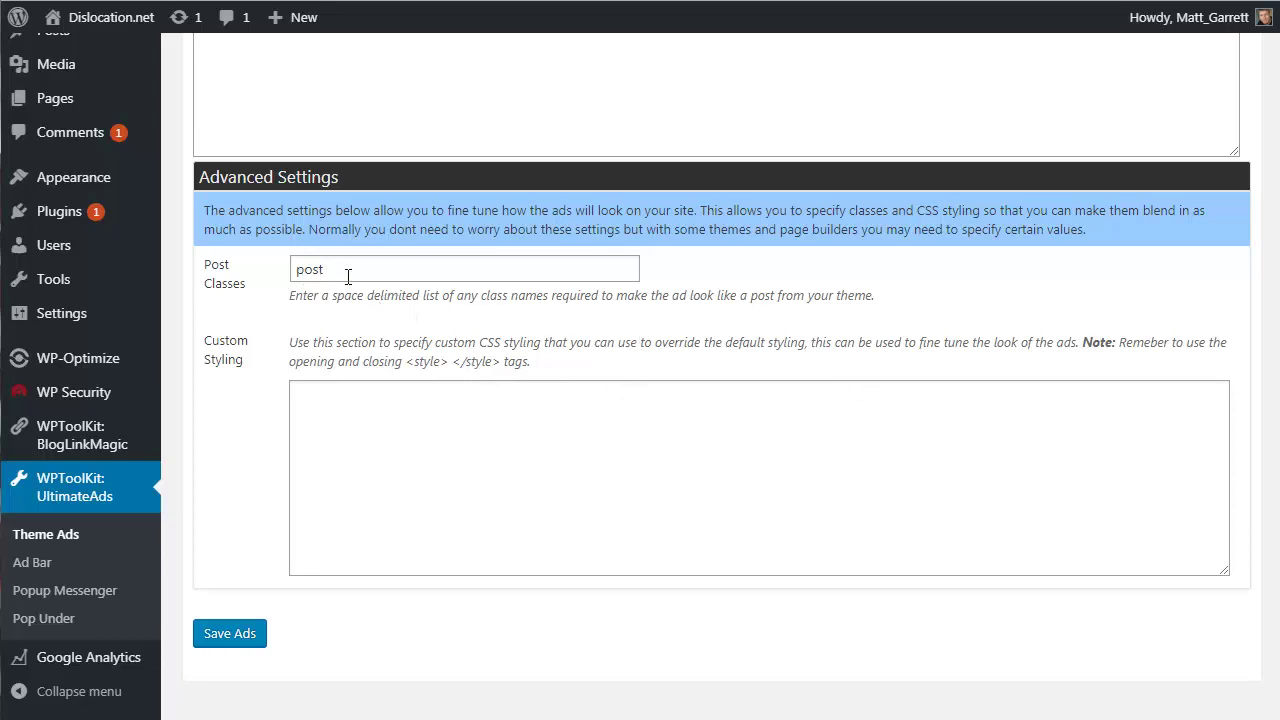
left_click(247, 640)
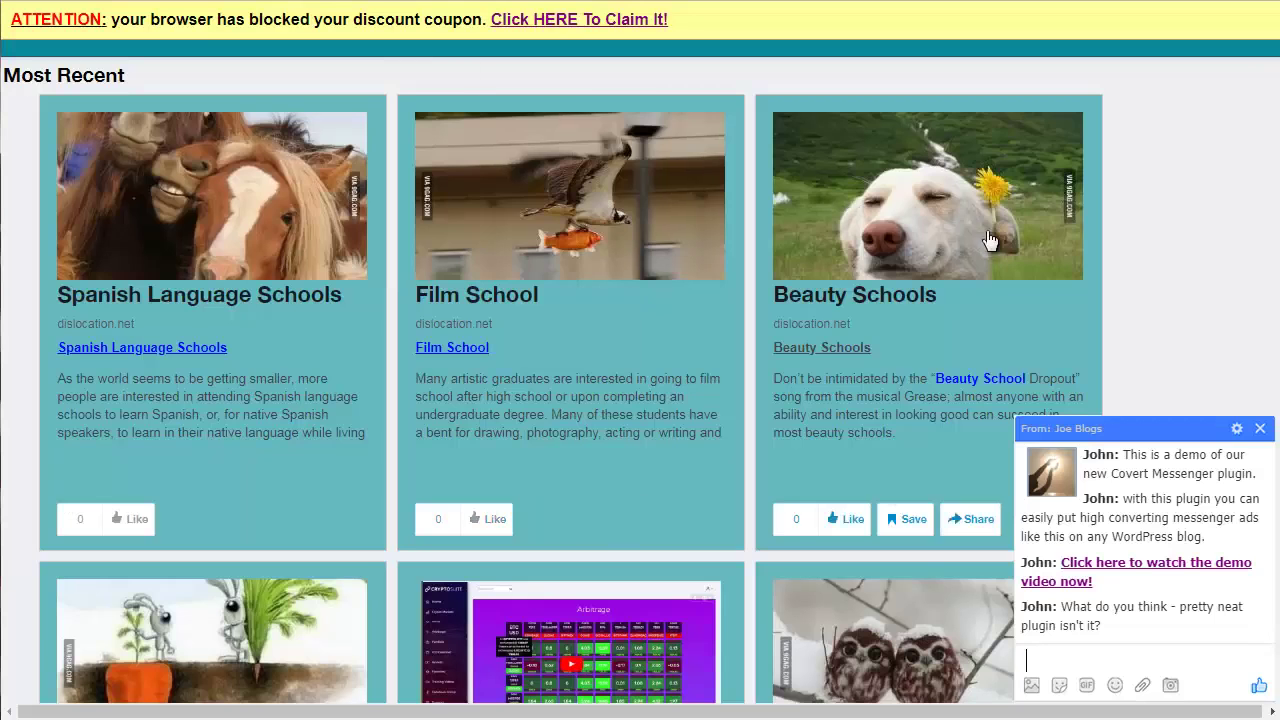
Look through the live site's post grid for the theme ads placed between the posts.
scroll(600, 380, "down", 2)
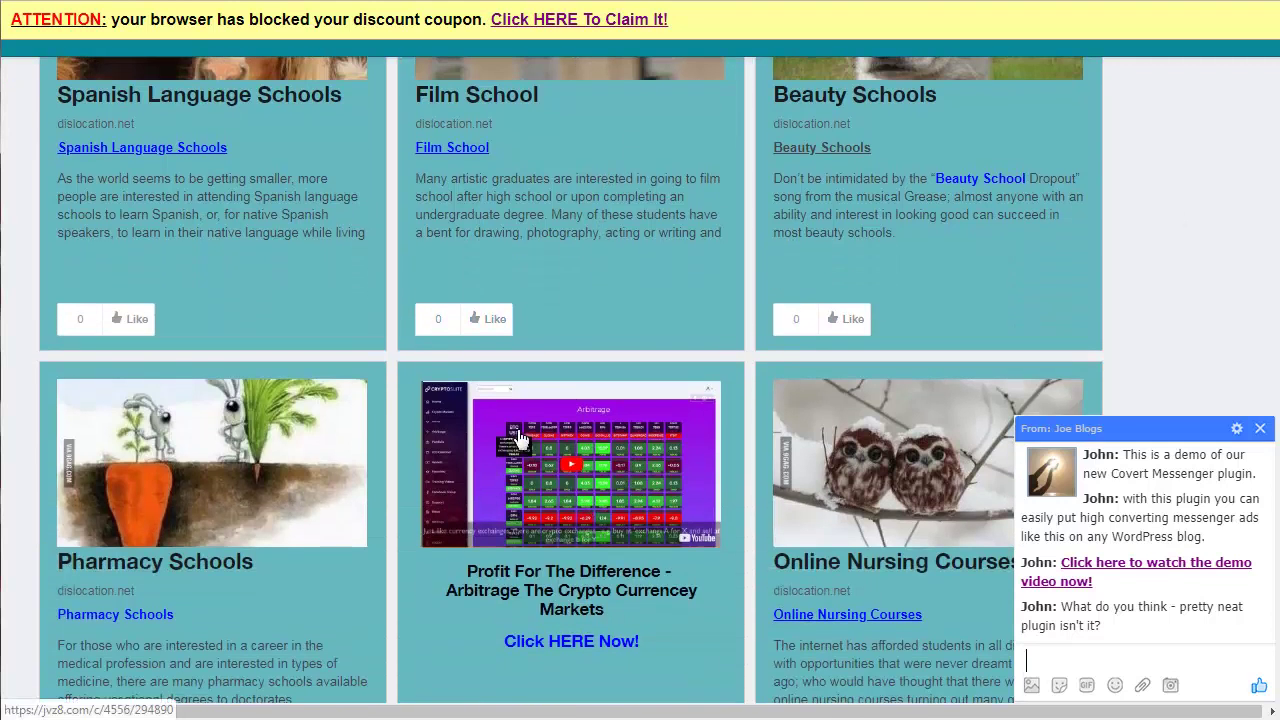
mouse_move(609, 274)
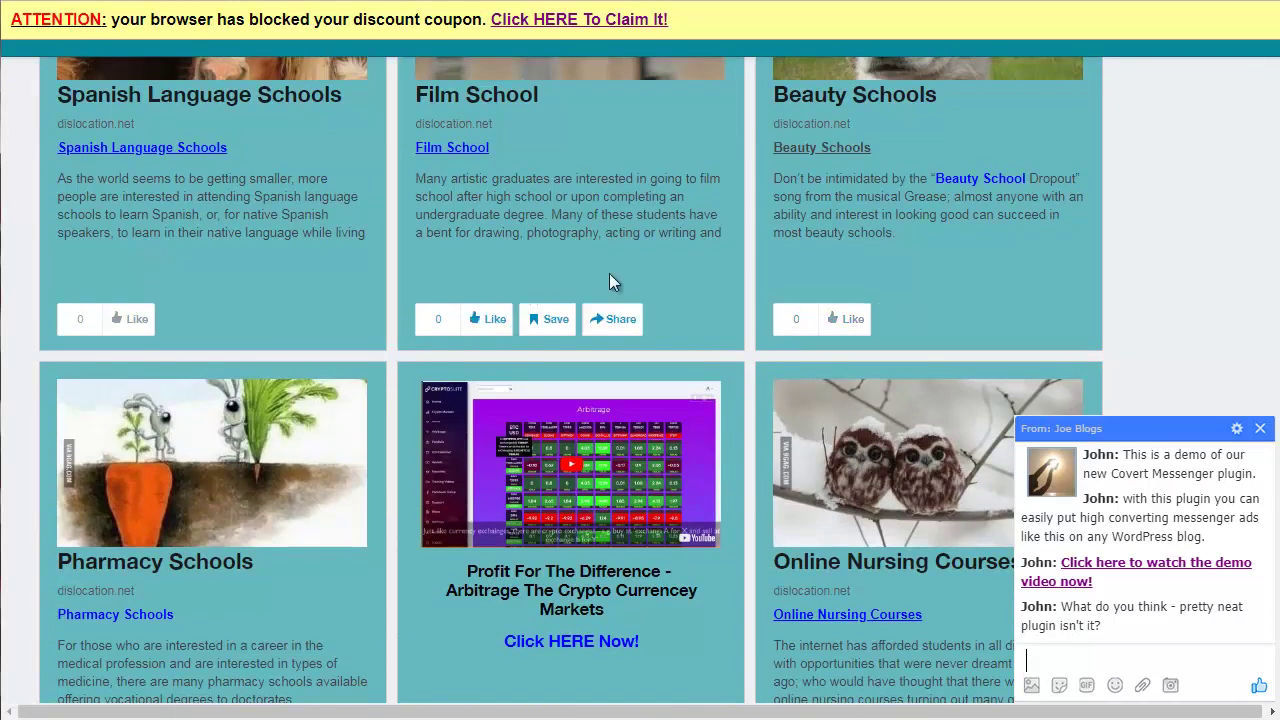
scroll(600, 277, "down", 6)
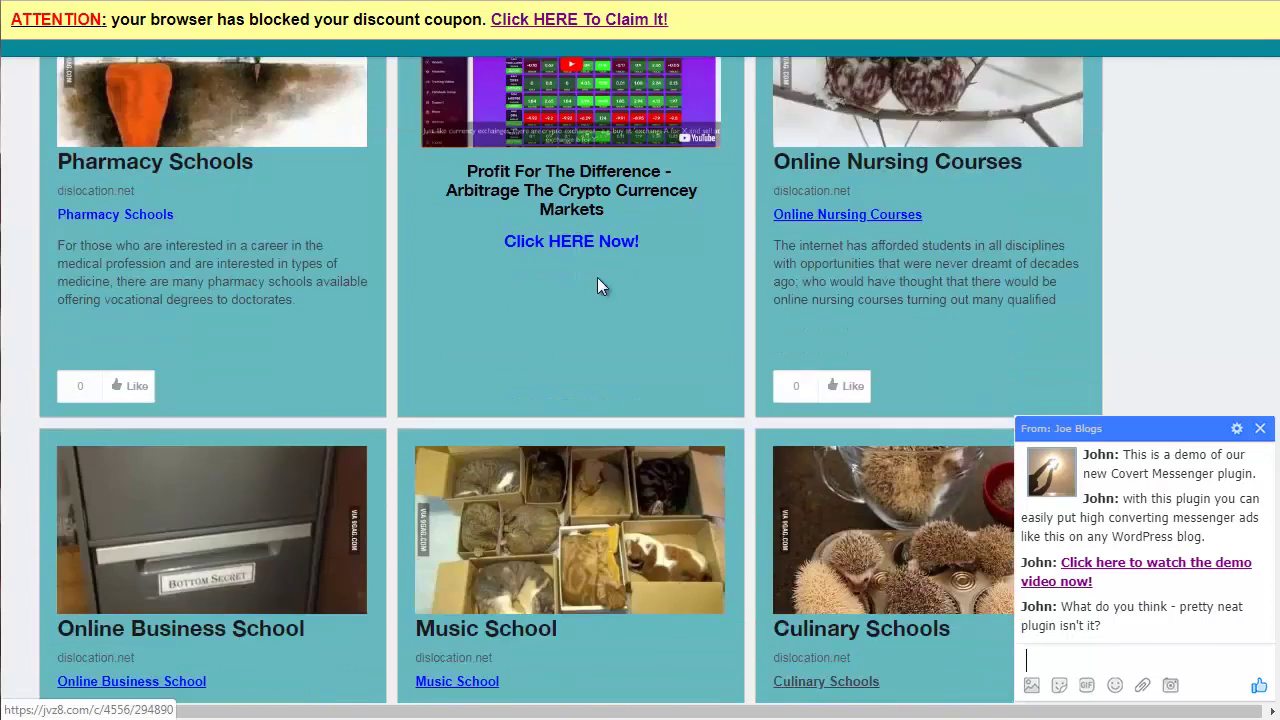
scroll(597, 277, "down", 3)
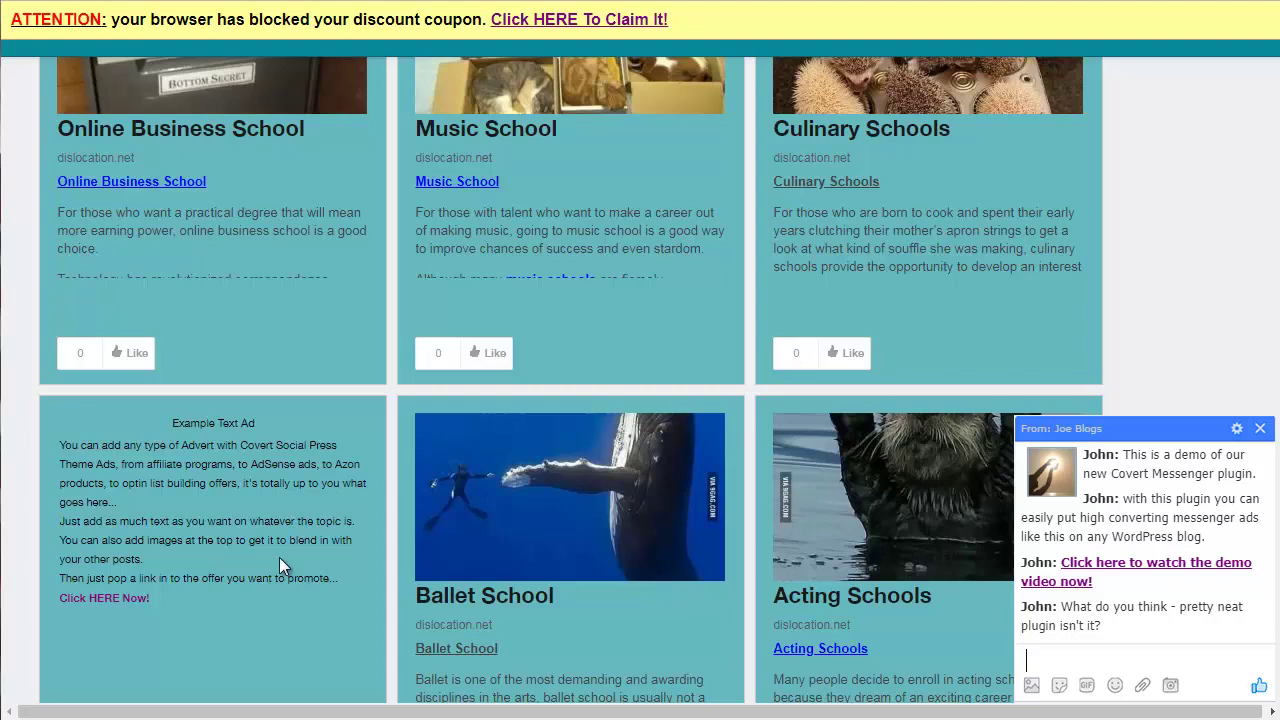
scroll(279, 557, "up", 10)
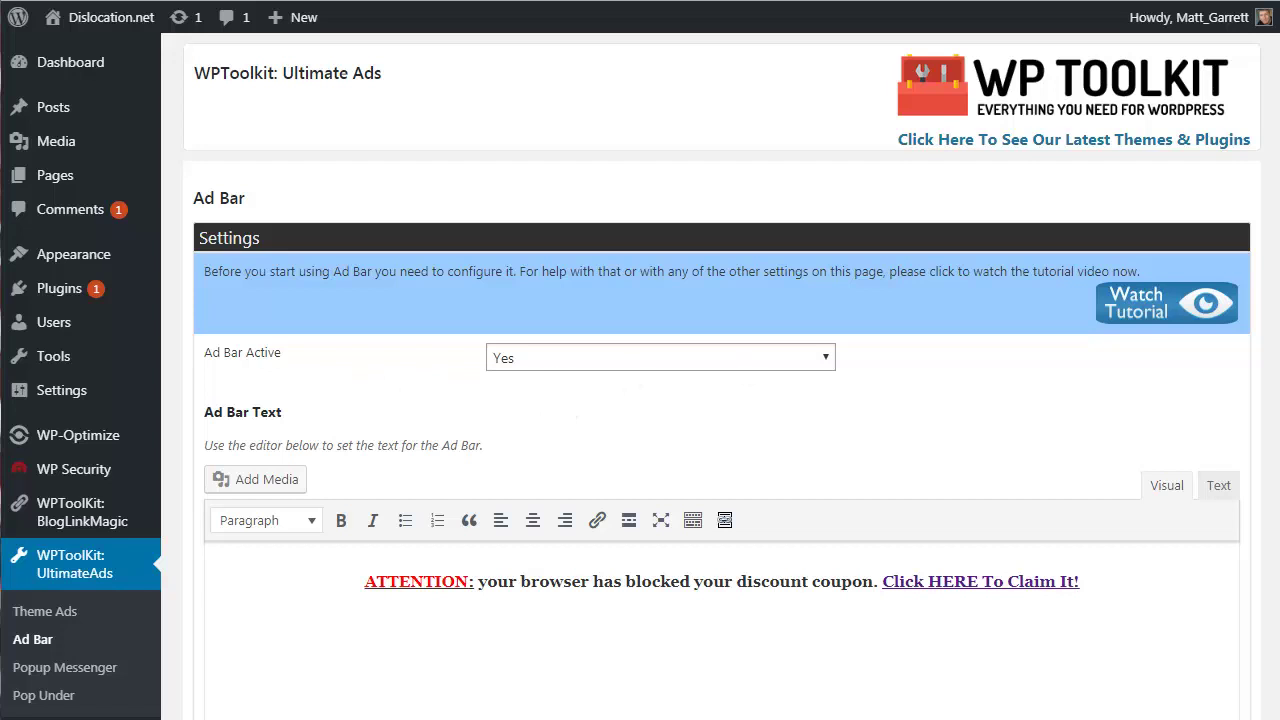
Review the Ad Bar settings, inspect the bar text's HTML source and return to its visual view.
scroll(640, 400, "down", 2)
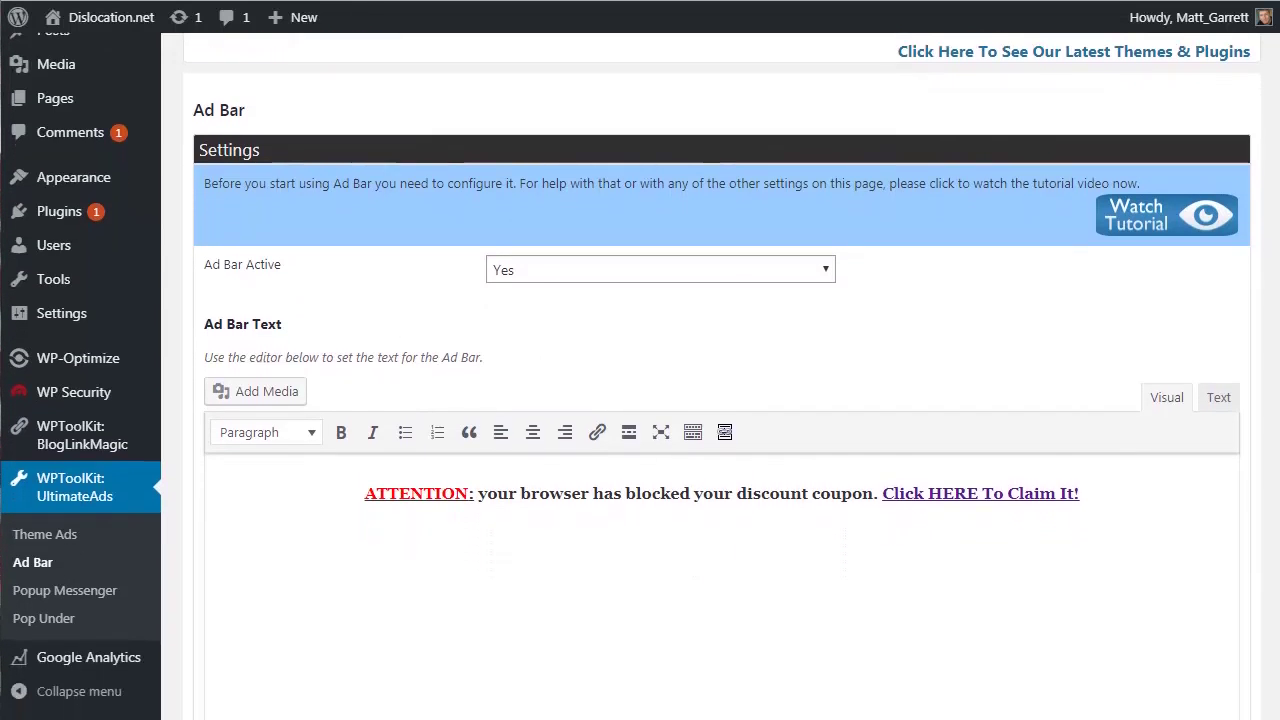
scroll(640, 400, "down", 4)
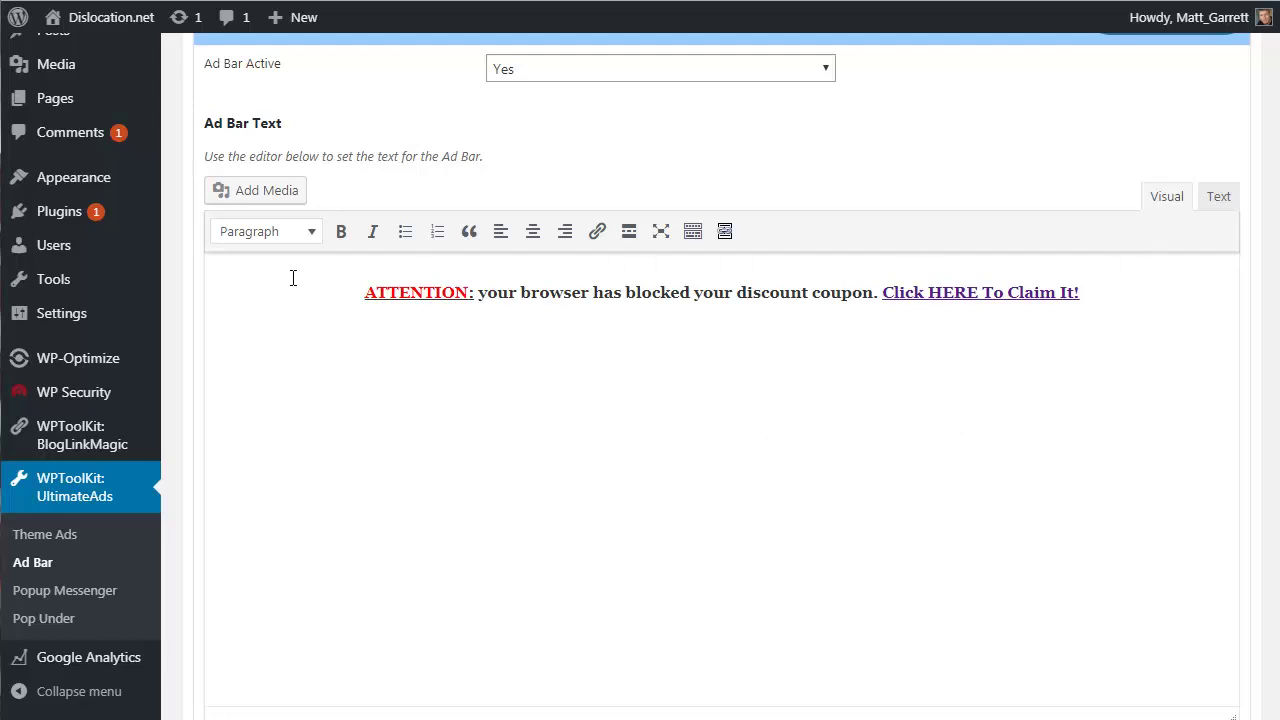
left_click(1220, 198)
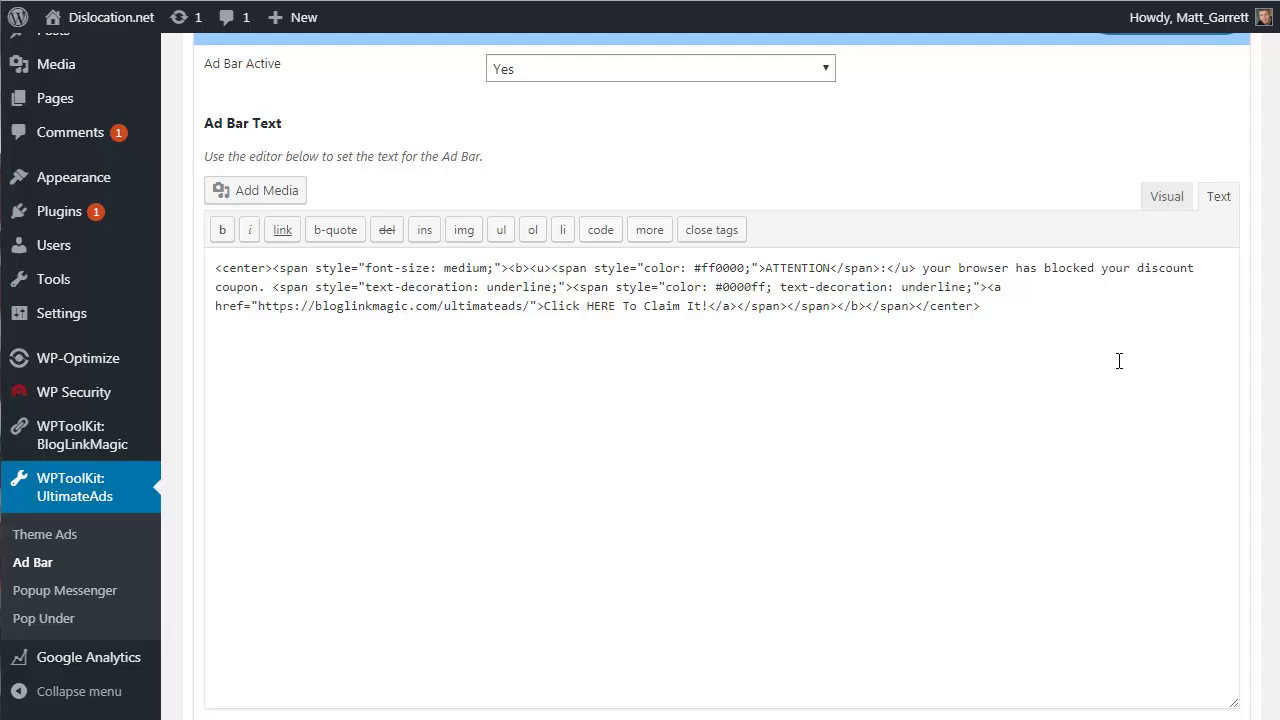
left_click(1158, 200)
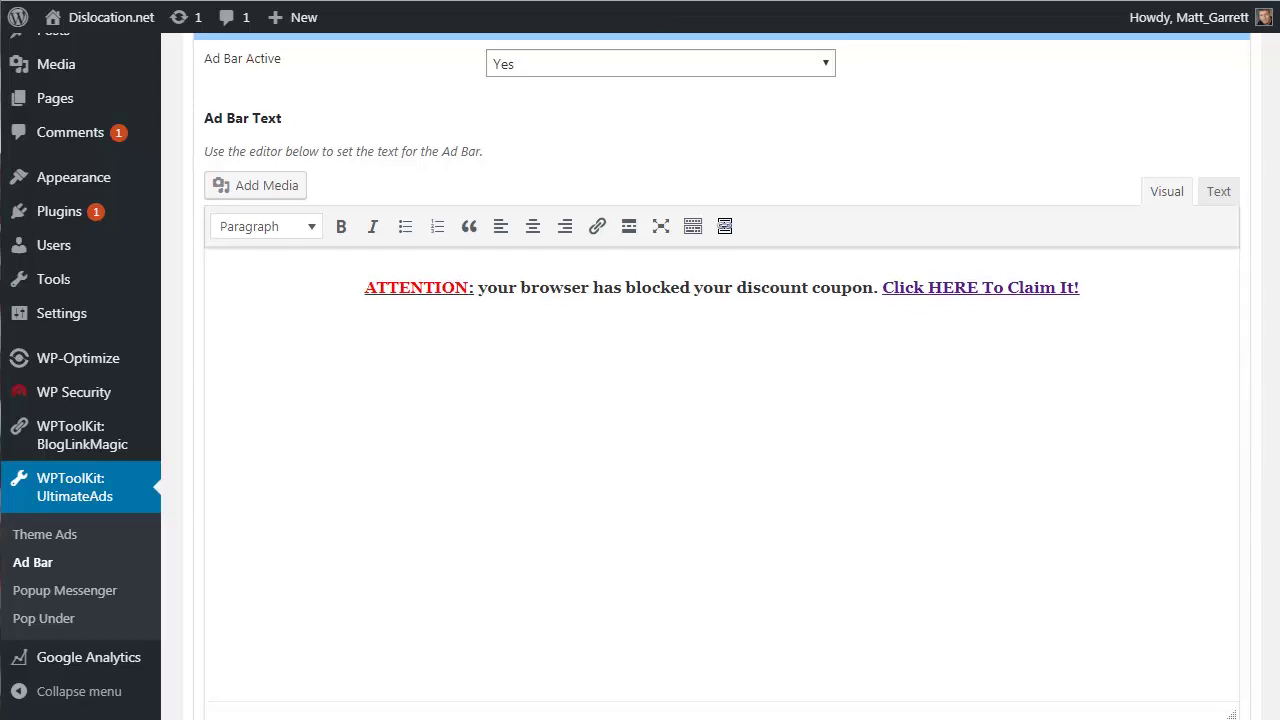
Review the Ad Bar display settings, including the background color picker and close button choices, keeping Show Close Button at No.
scroll(720, 400, "down", 3)
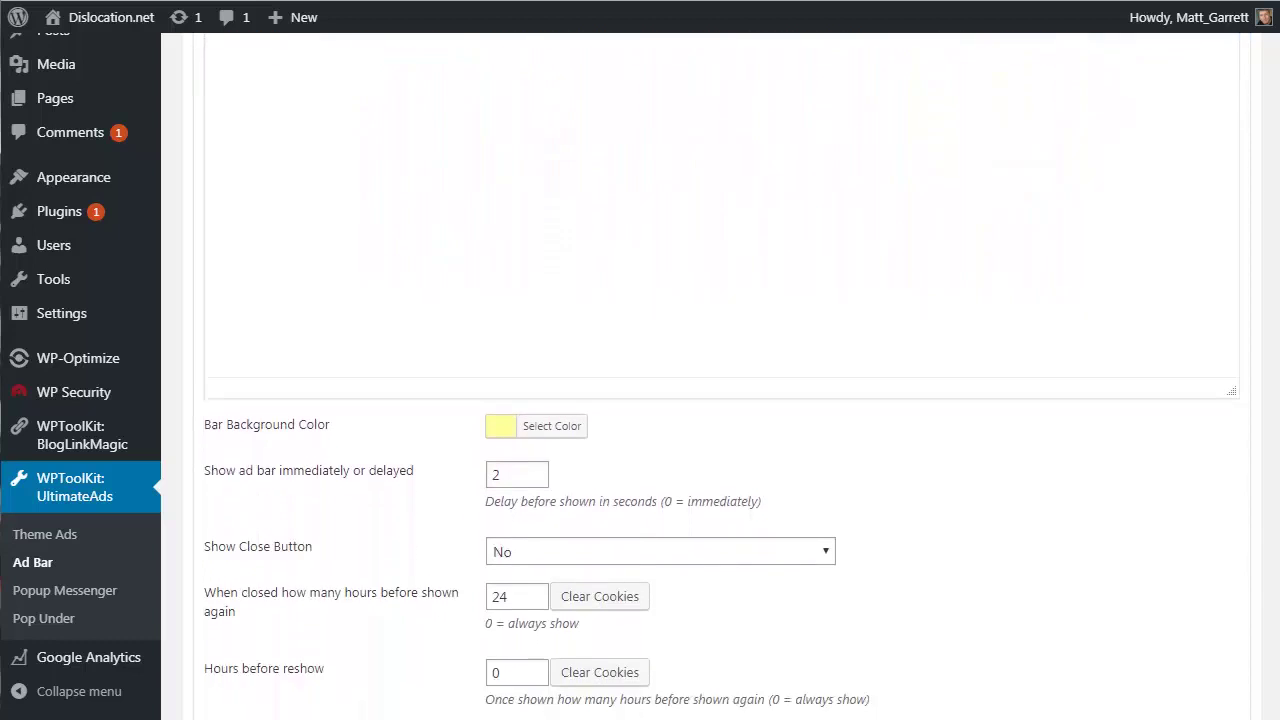
scroll(720, 400, "down", 3)
scroll(720, 400, "down", 1)
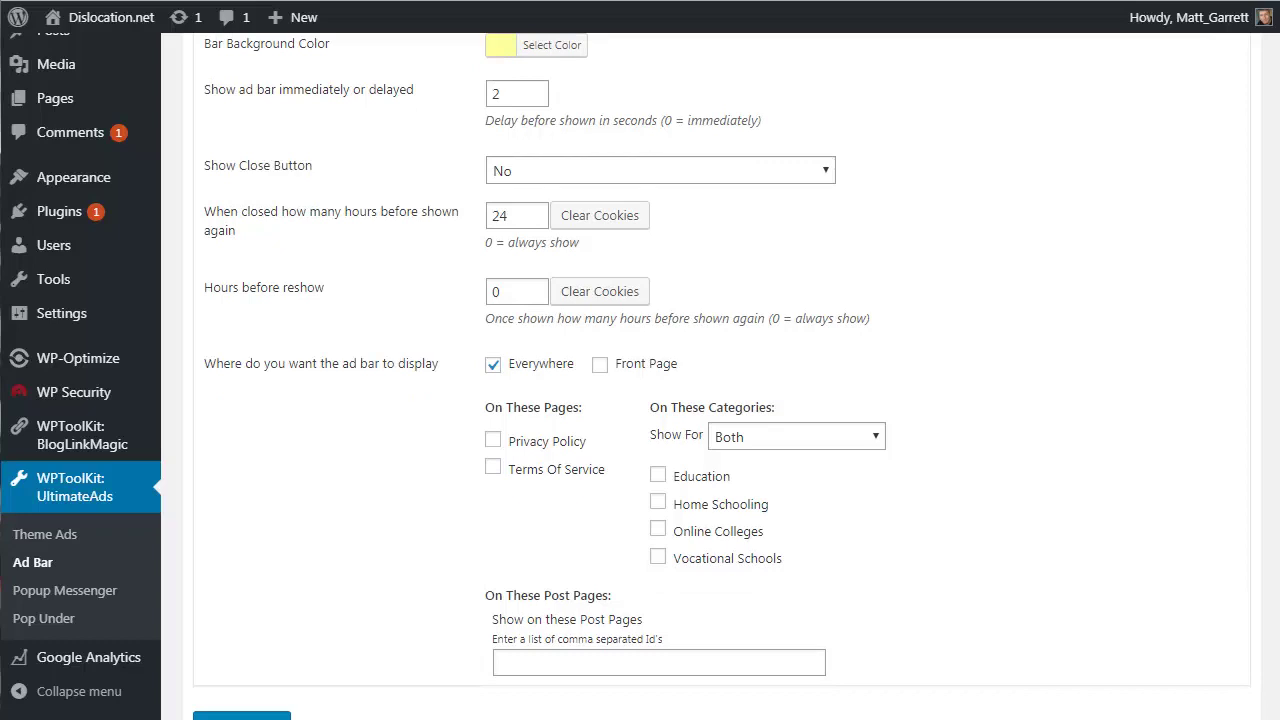
scroll(720, 400, "down", 1)
scroll(720, 400, "up", 1)
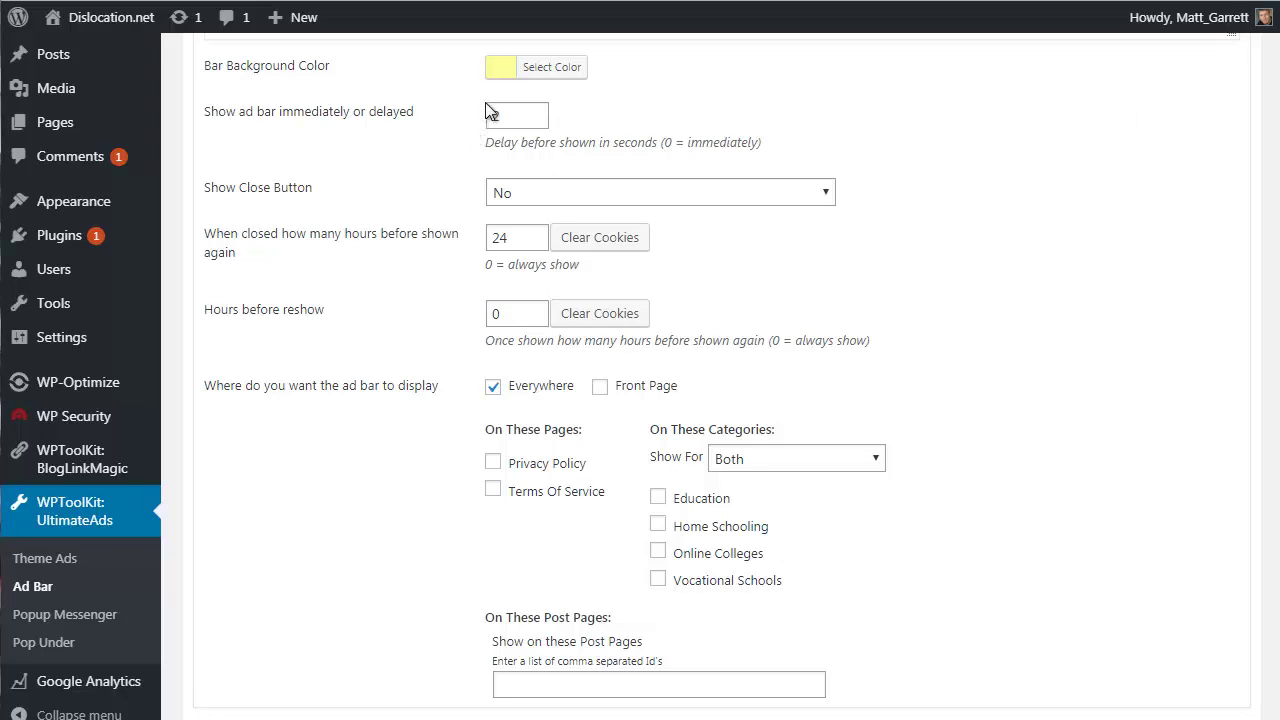
left_click(549, 70)
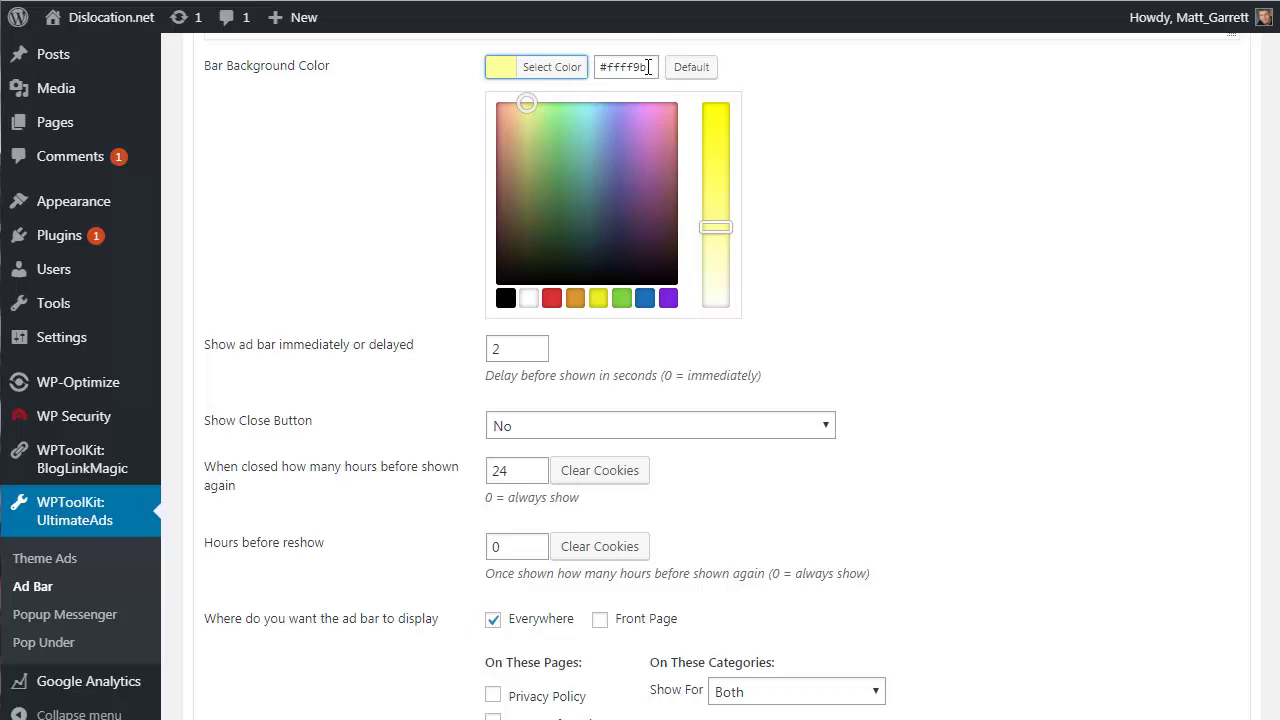
left_click(559, 72)
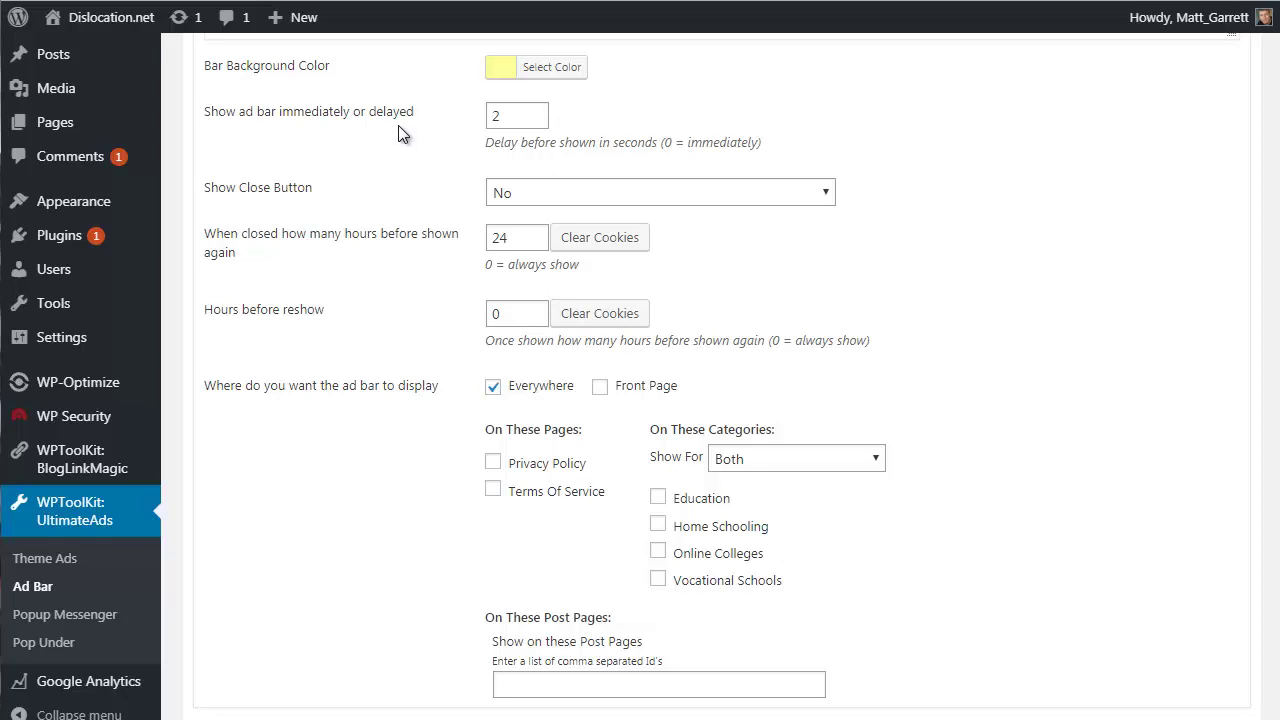
left_click(822, 196)
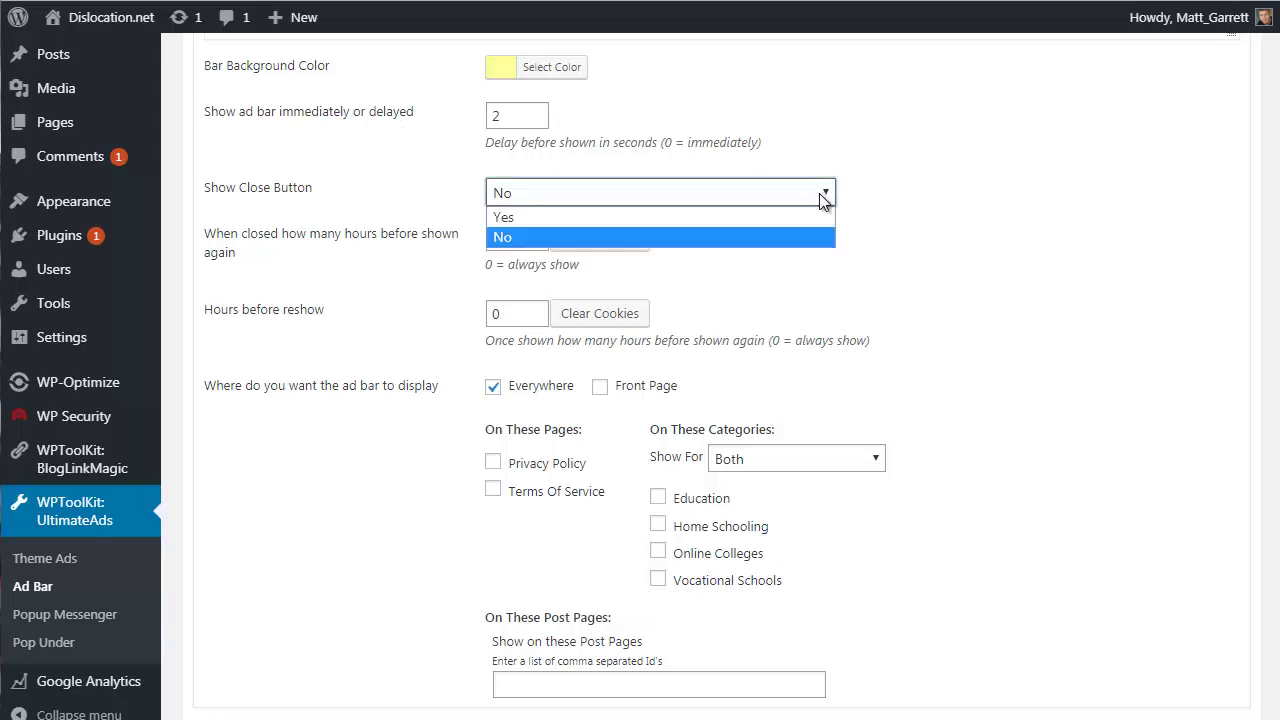
left_click(778, 242)
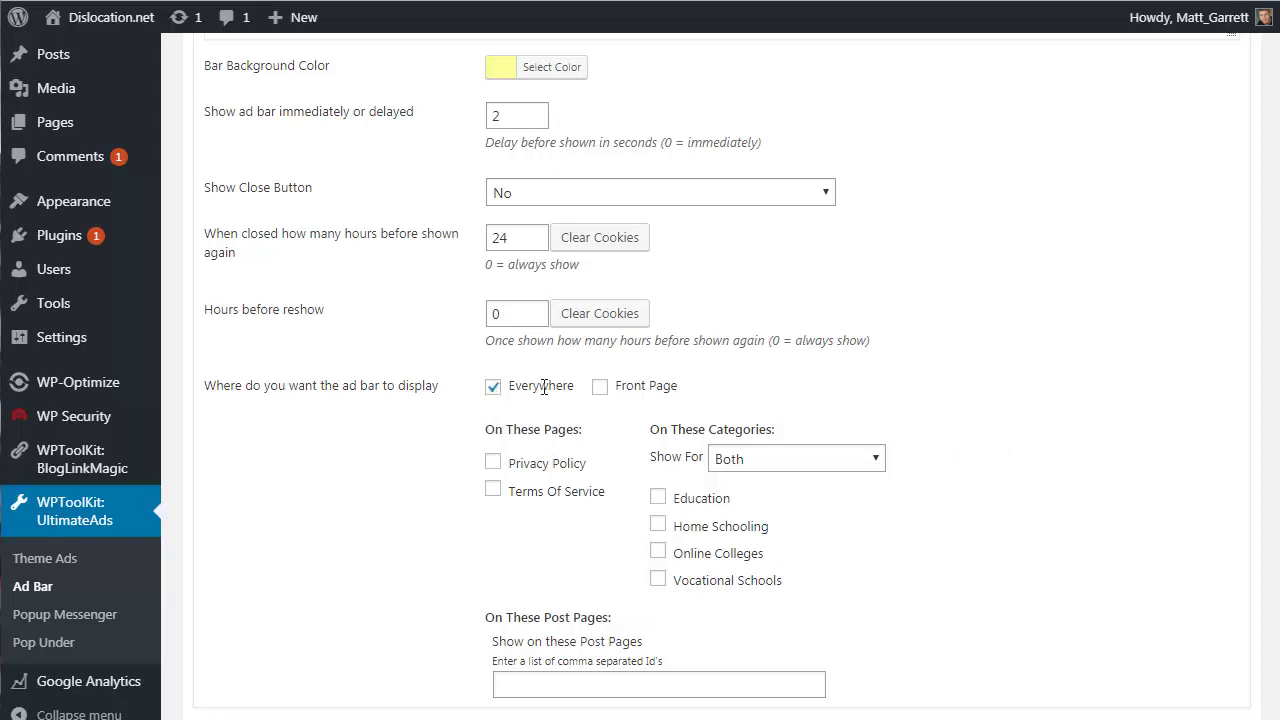
Enable Front Page alongside Everywhere for the ad bar display, check the category Show For choices, and save the Ad Bar settings.
left_click(600, 390)
left_click(495, 388)
left_click(875, 460)
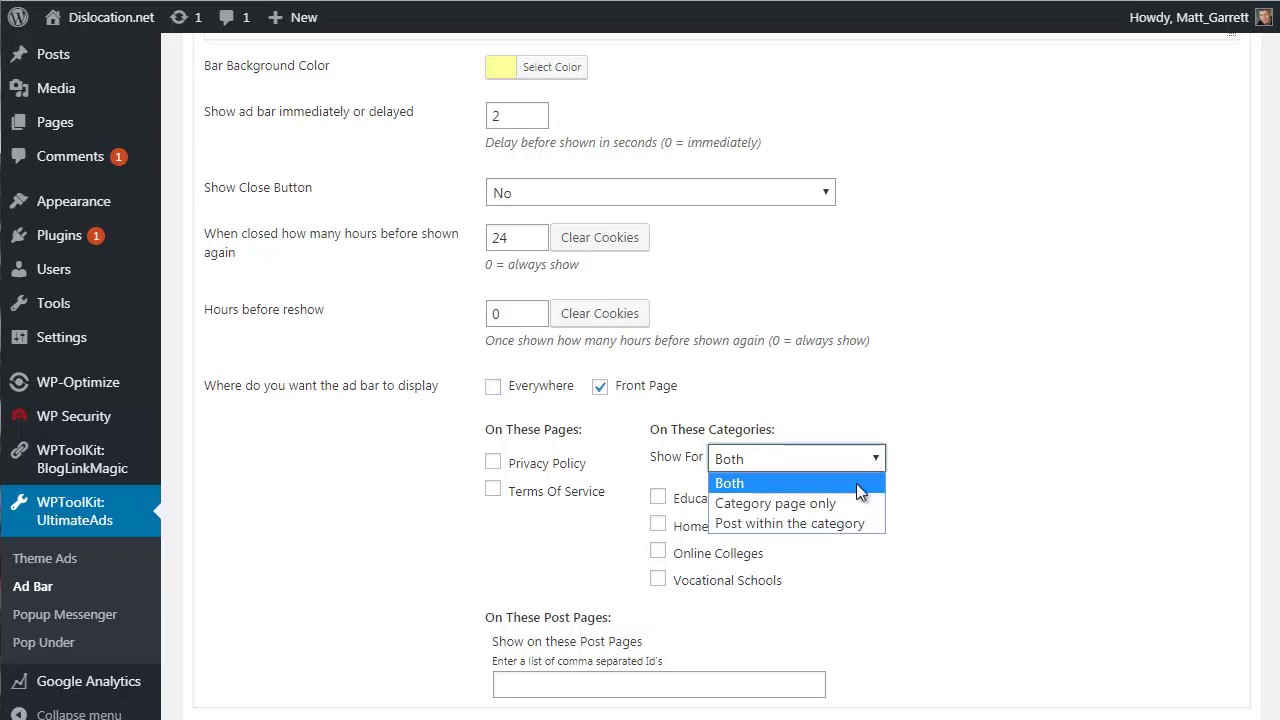
left_click(1041, 385)
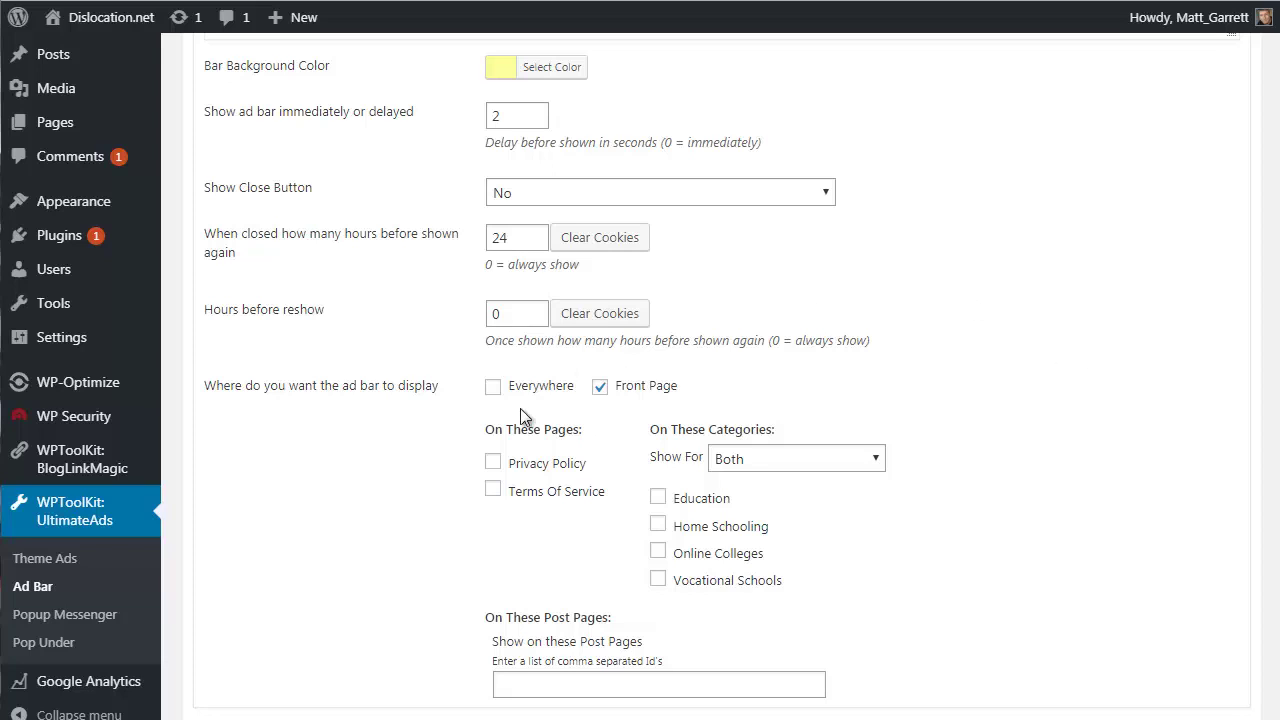
left_click(493, 389)
scroll(405, 462, "down", 3)
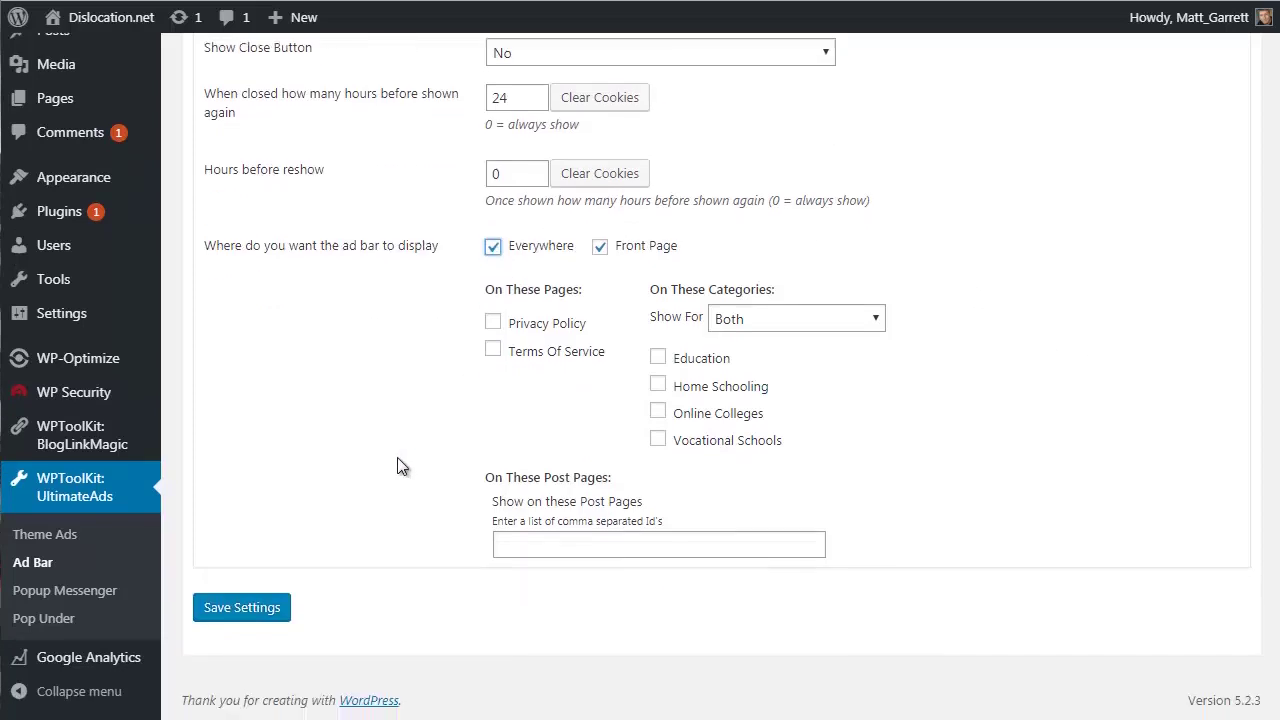
left_click(230, 617)
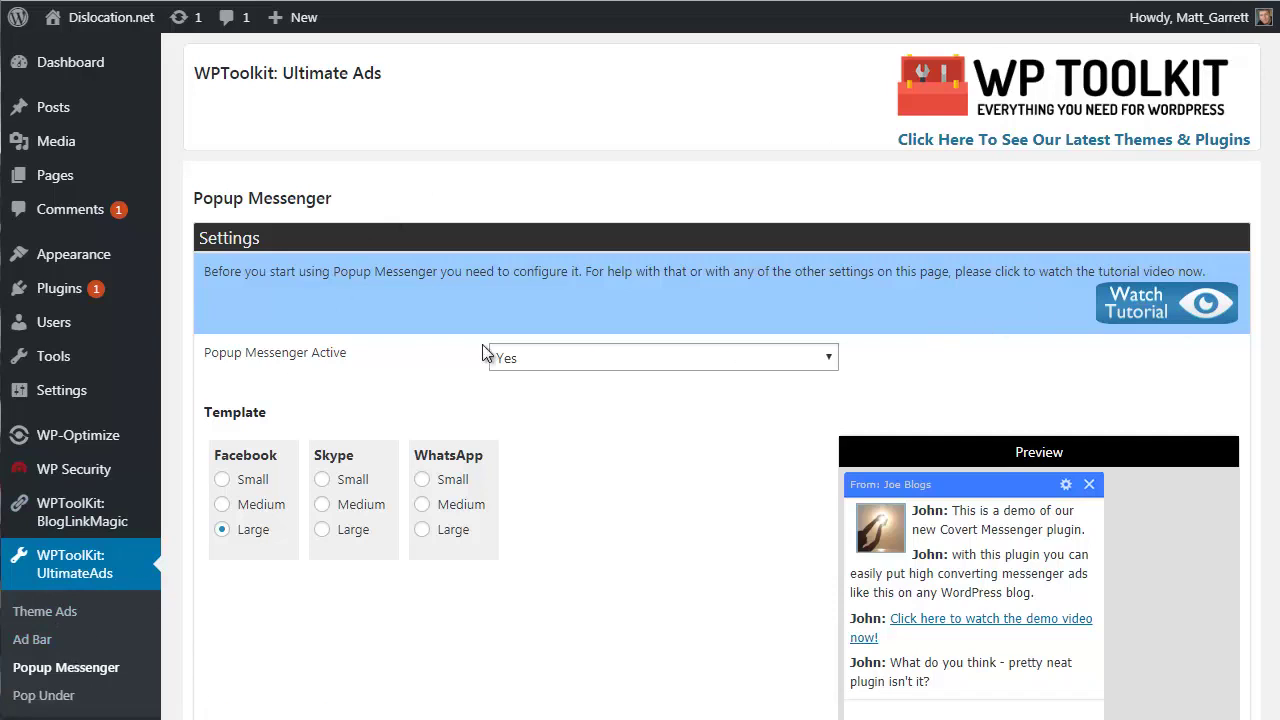
Check the Popup Messenger activation choices and preview the Facebook sizes and the large Skype and WhatsApp templates, ending on Facebook Large.
left_click(546, 358)
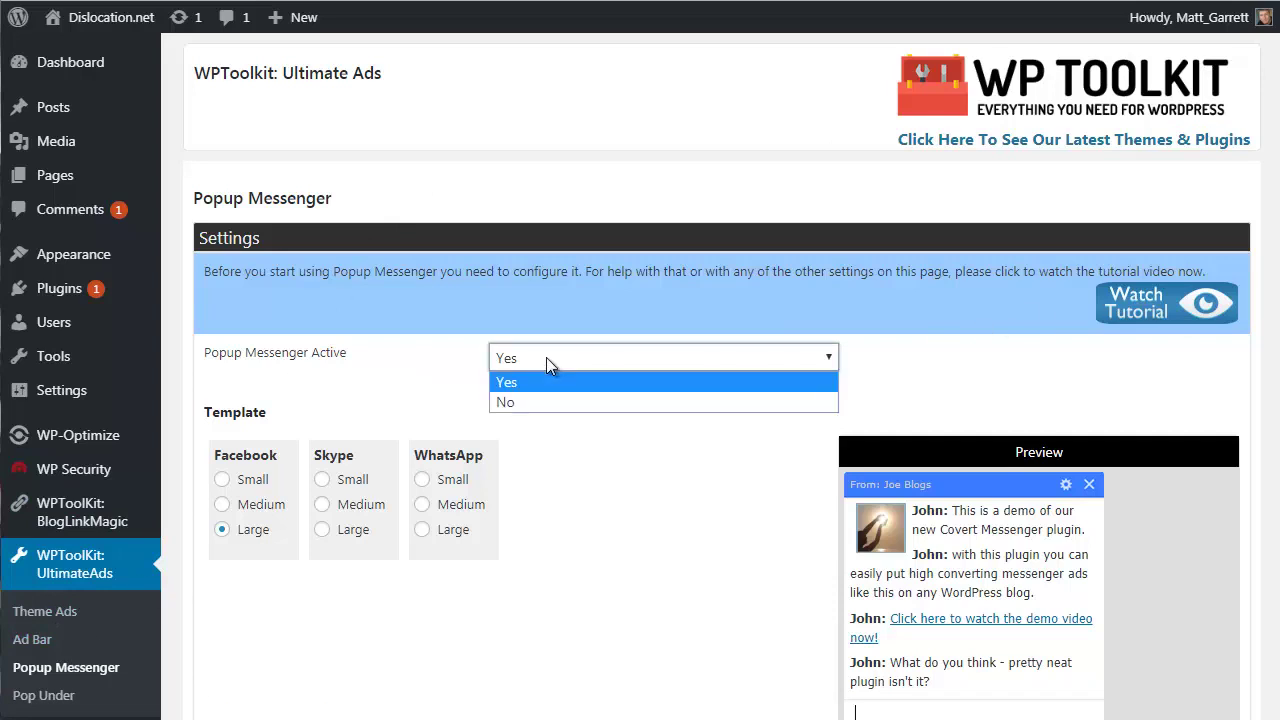
left_click(439, 374)
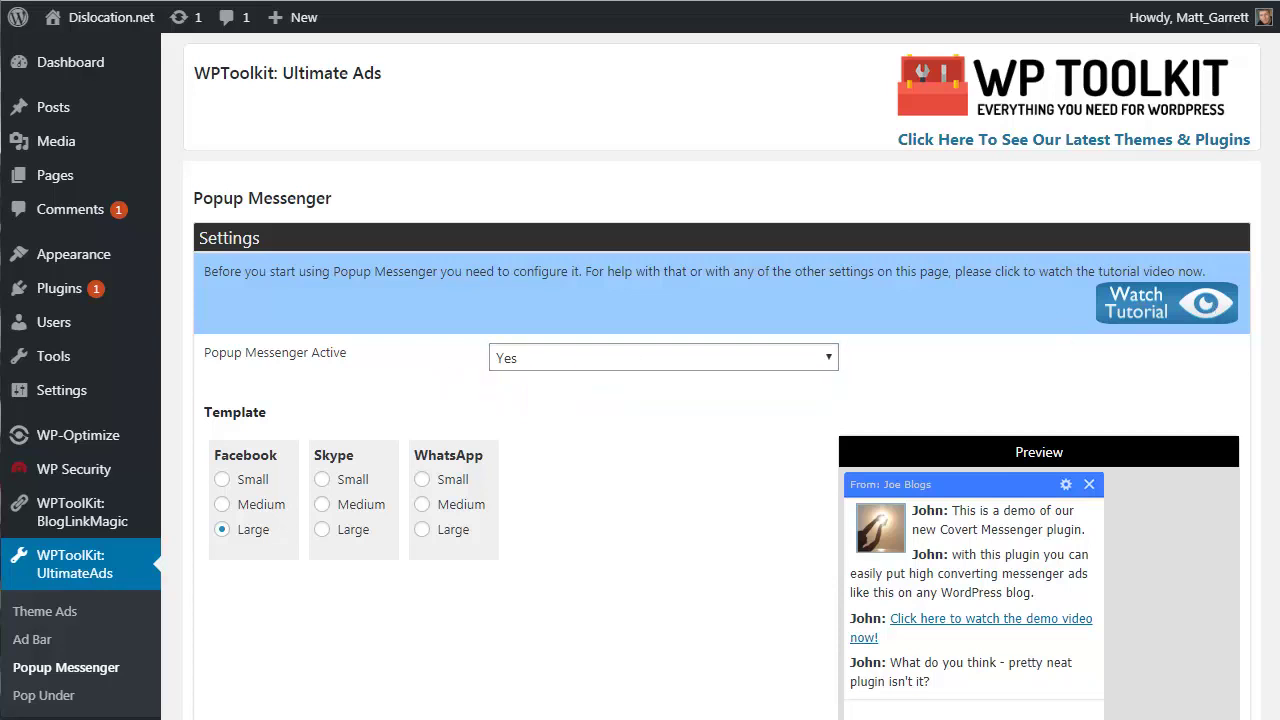
scroll(549, 221, "down", 3)
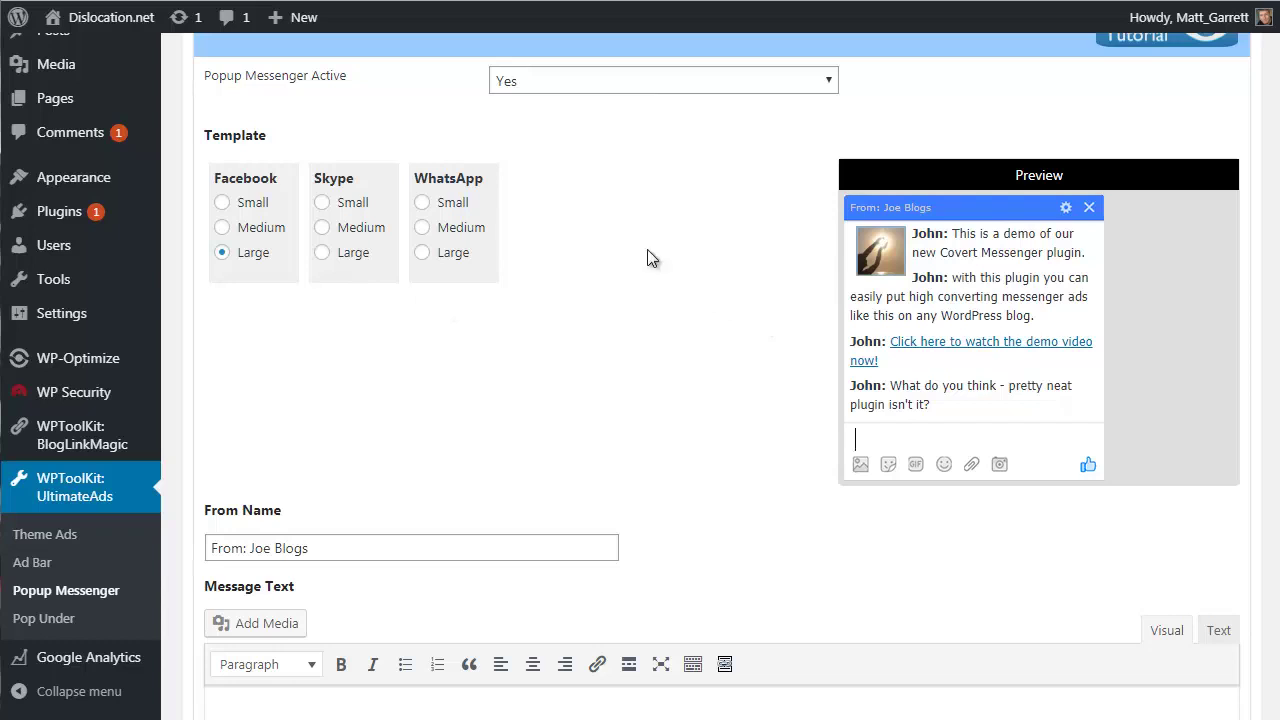
left_click(222, 227)
left_click(222, 203)
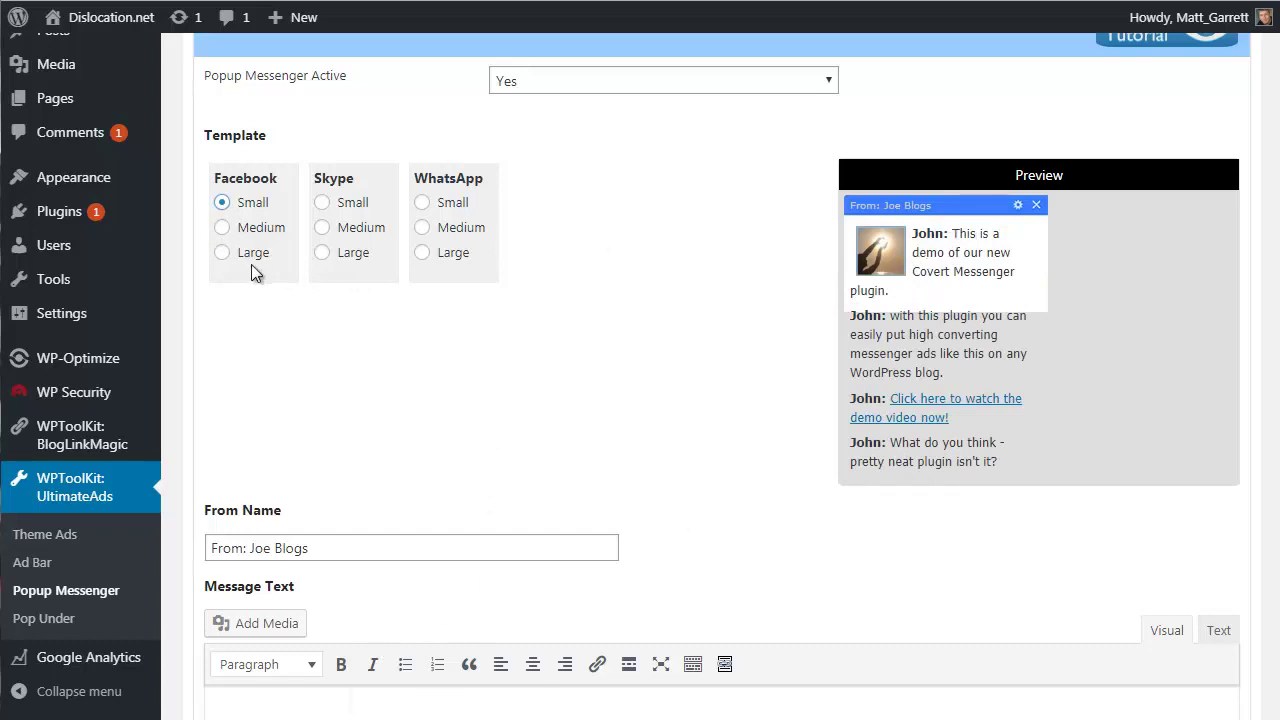
left_click(223, 255)
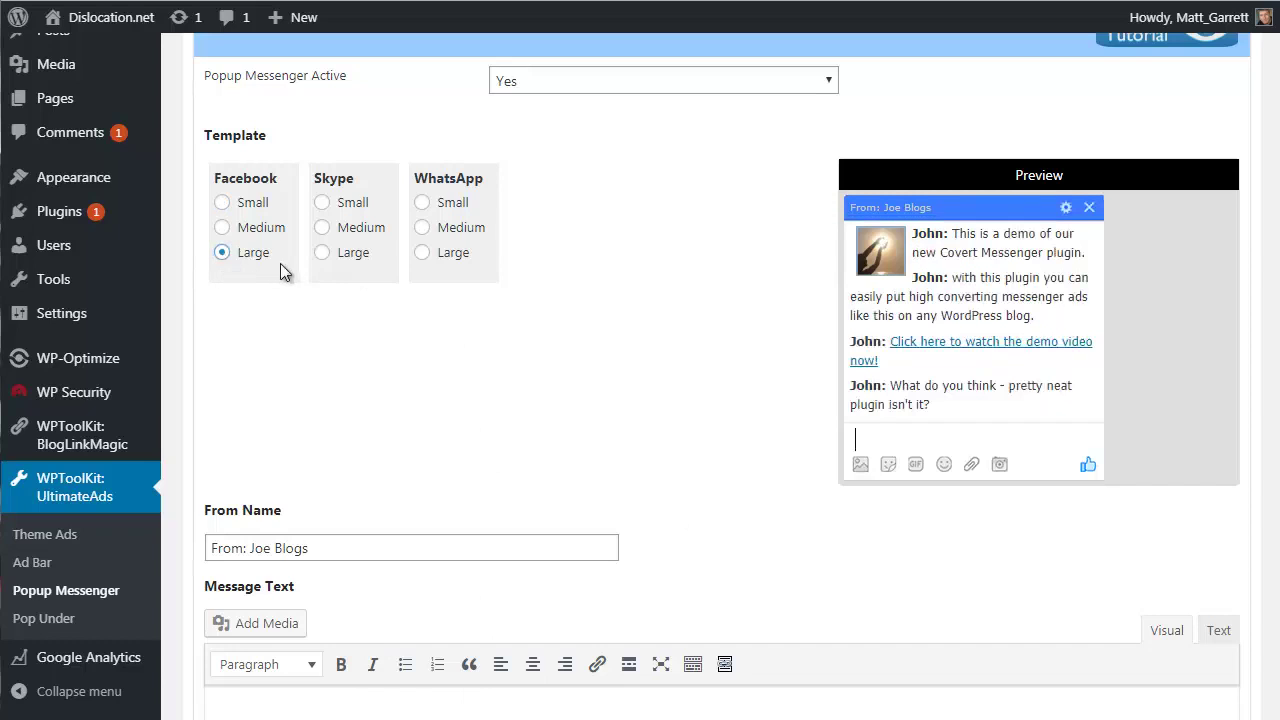
left_click(323, 255)
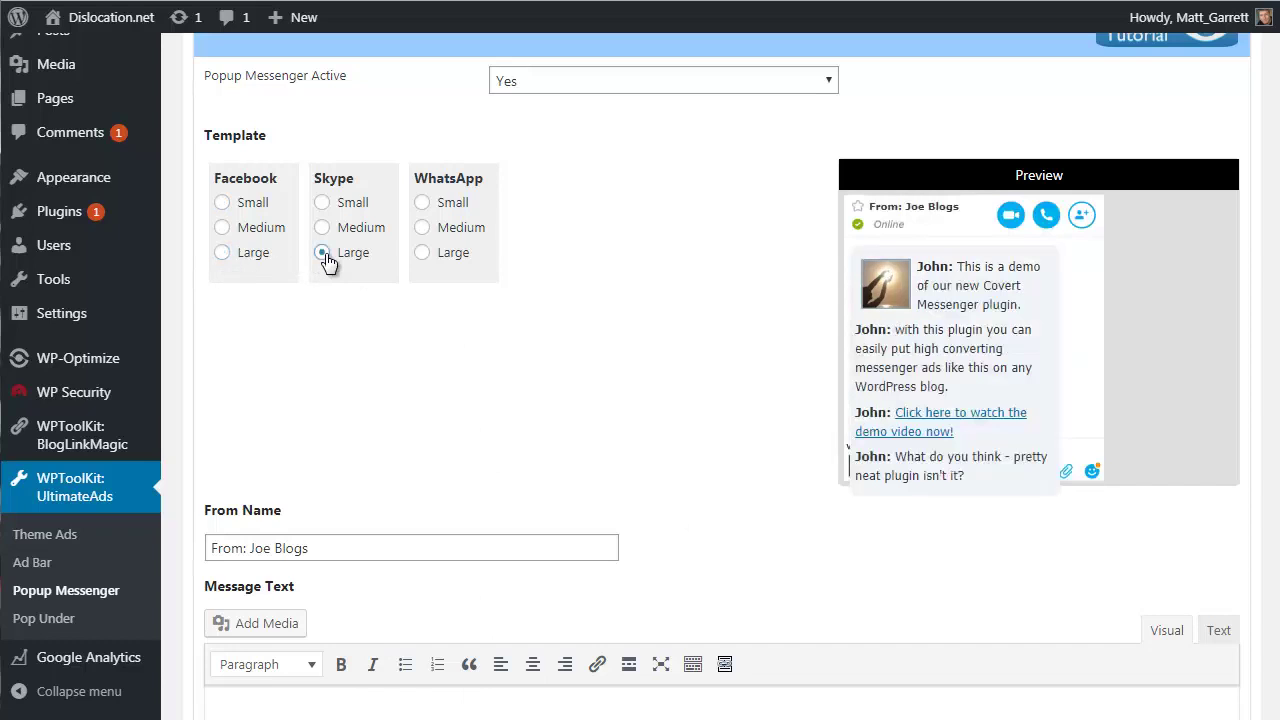
left_click(423, 255)
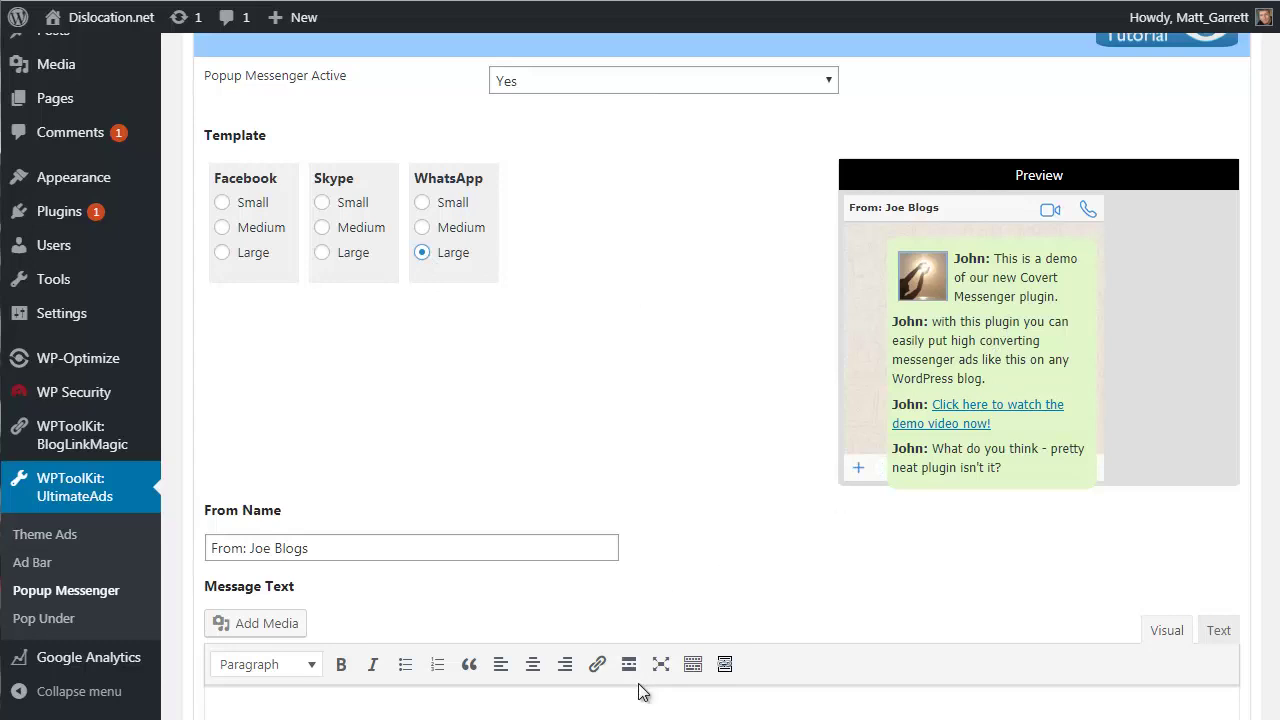
left_click(223, 253)
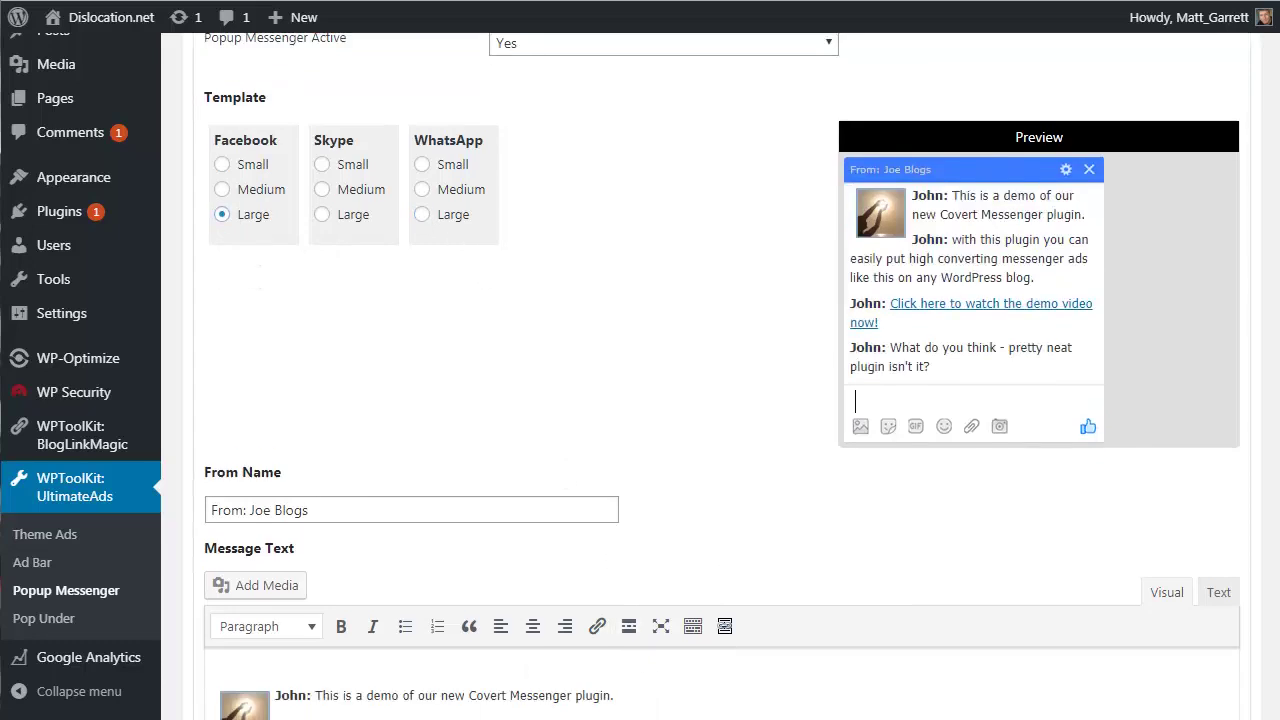
Review the popup's From Name and Message Text, inspect the message's HTML source, and return to its visual view.
scroll(720, 400, "down", 3)
scroll(720, 400, "down", 1)
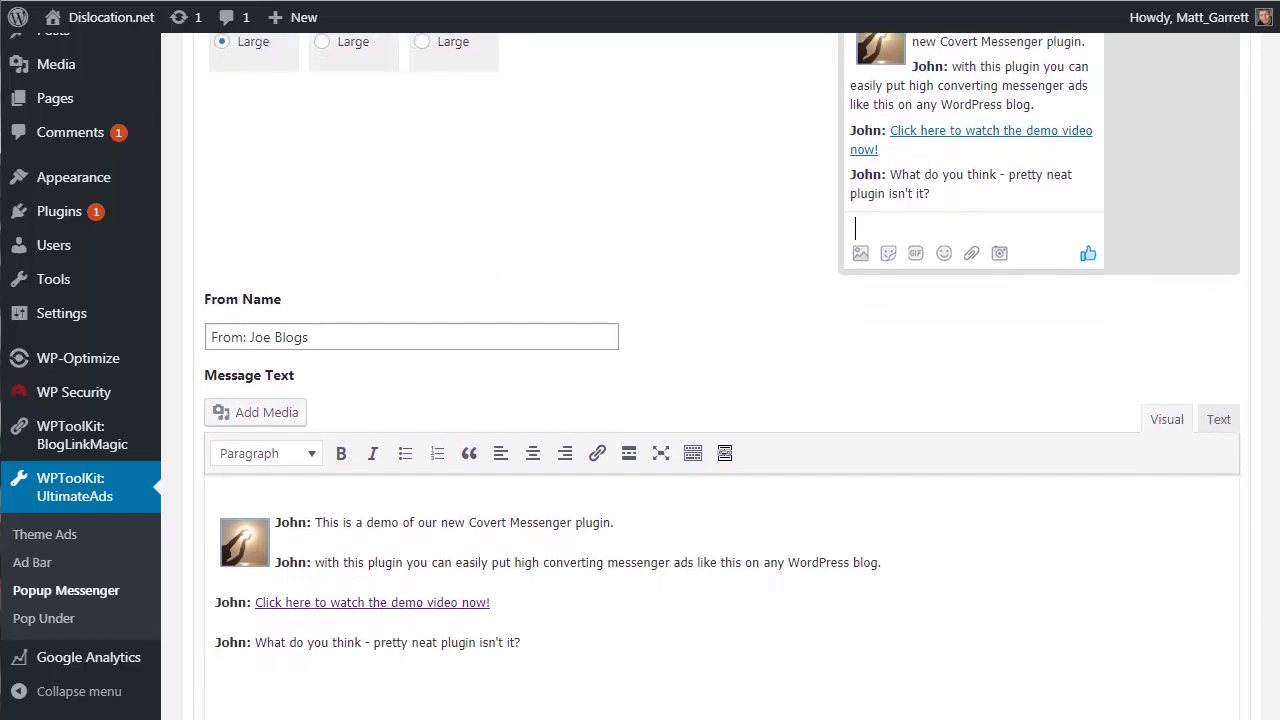
scroll(720, 400, "up", 1)
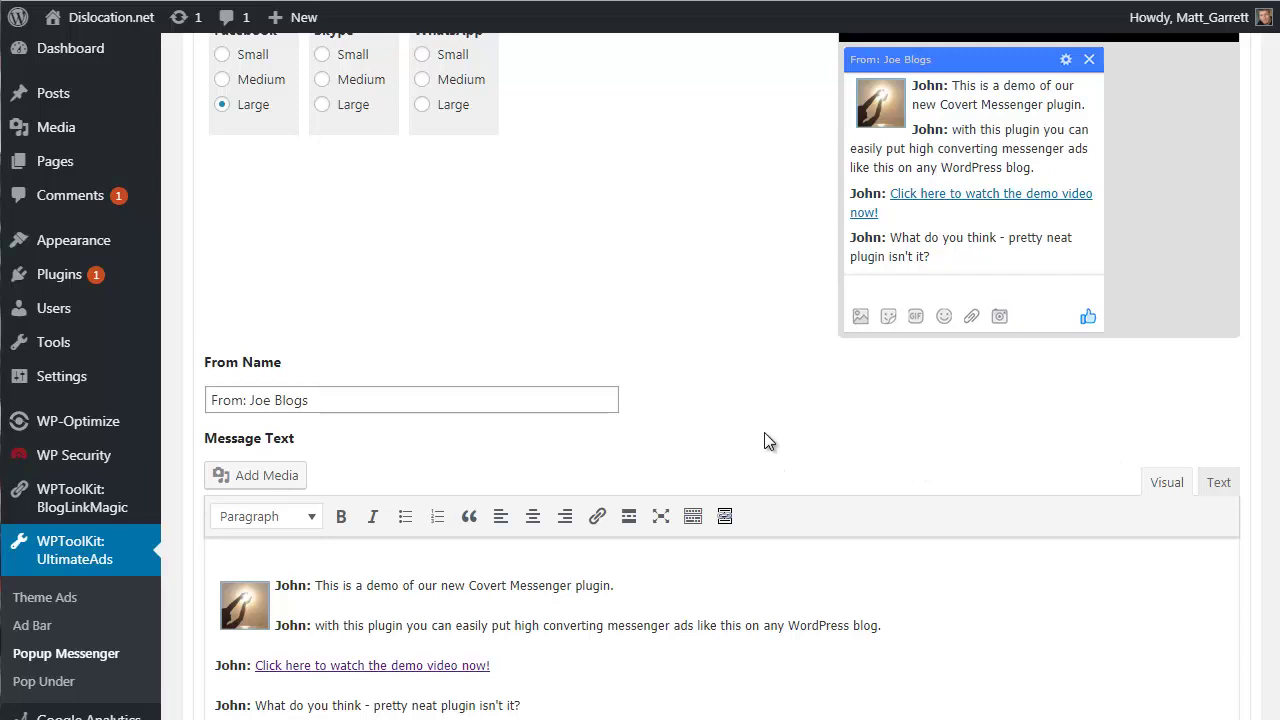
scroll(765, 437, "down", 1)
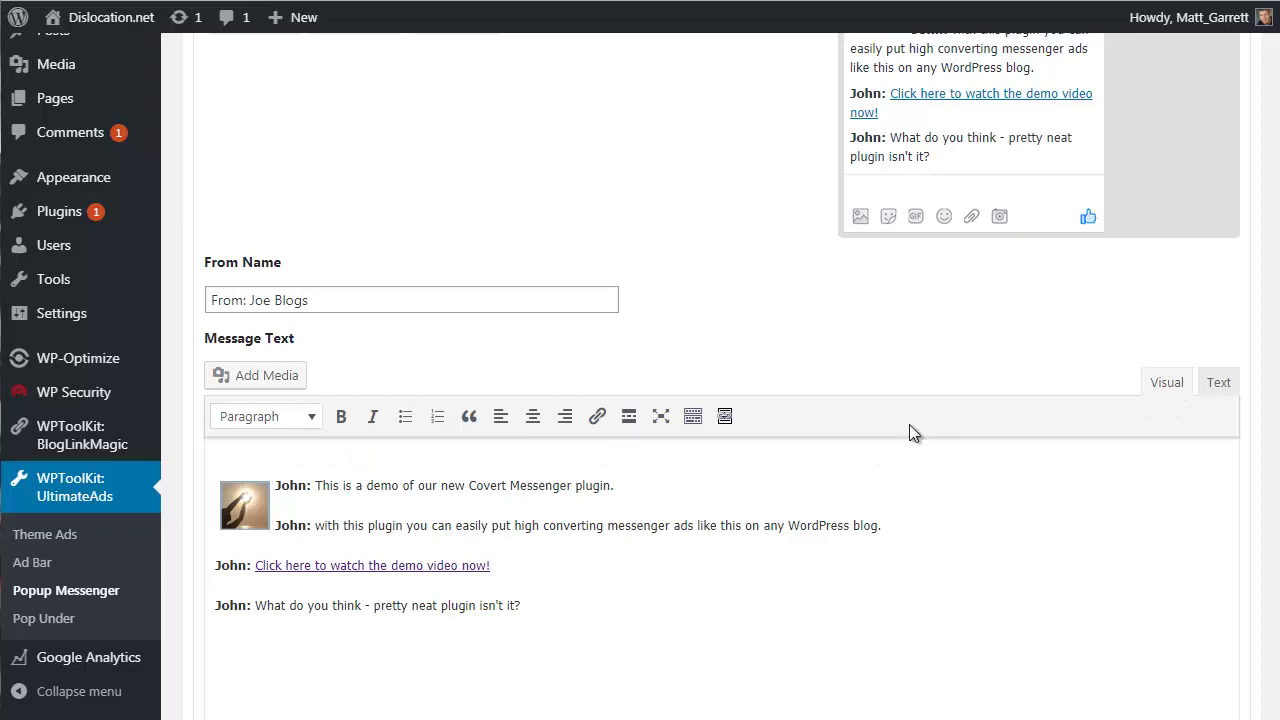
left_click(1218, 385)
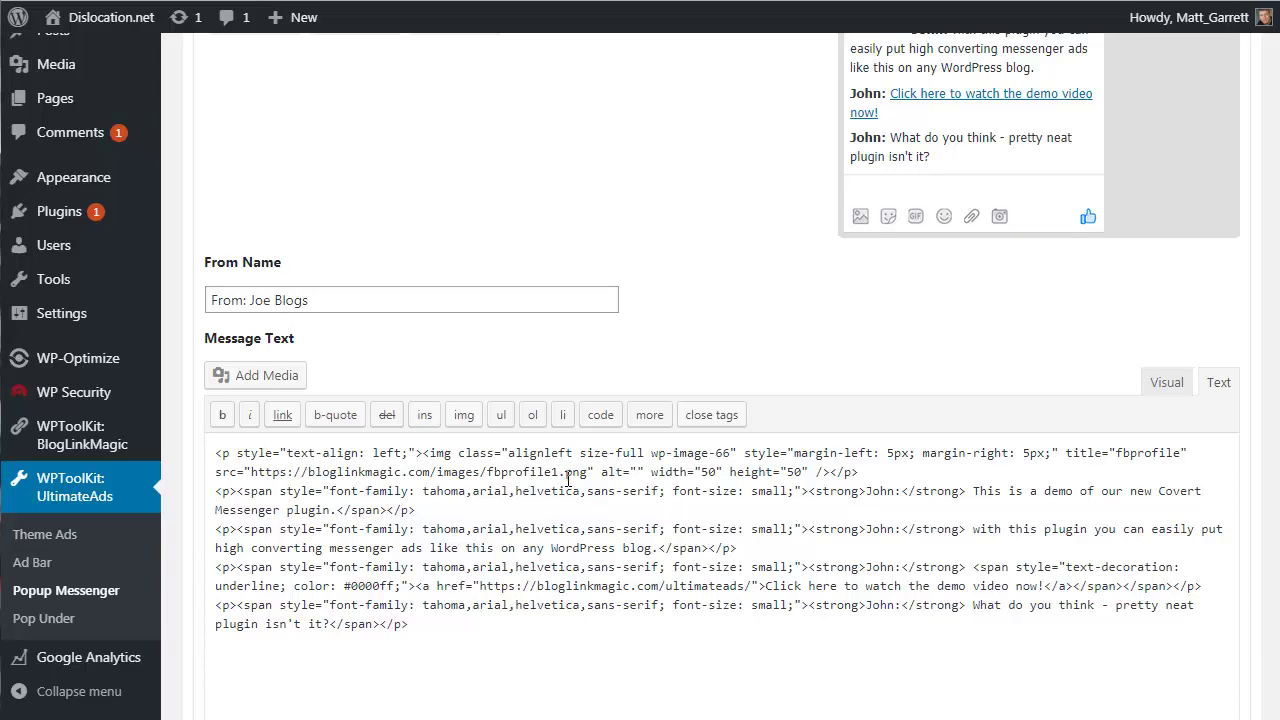
left_click(1155, 386)
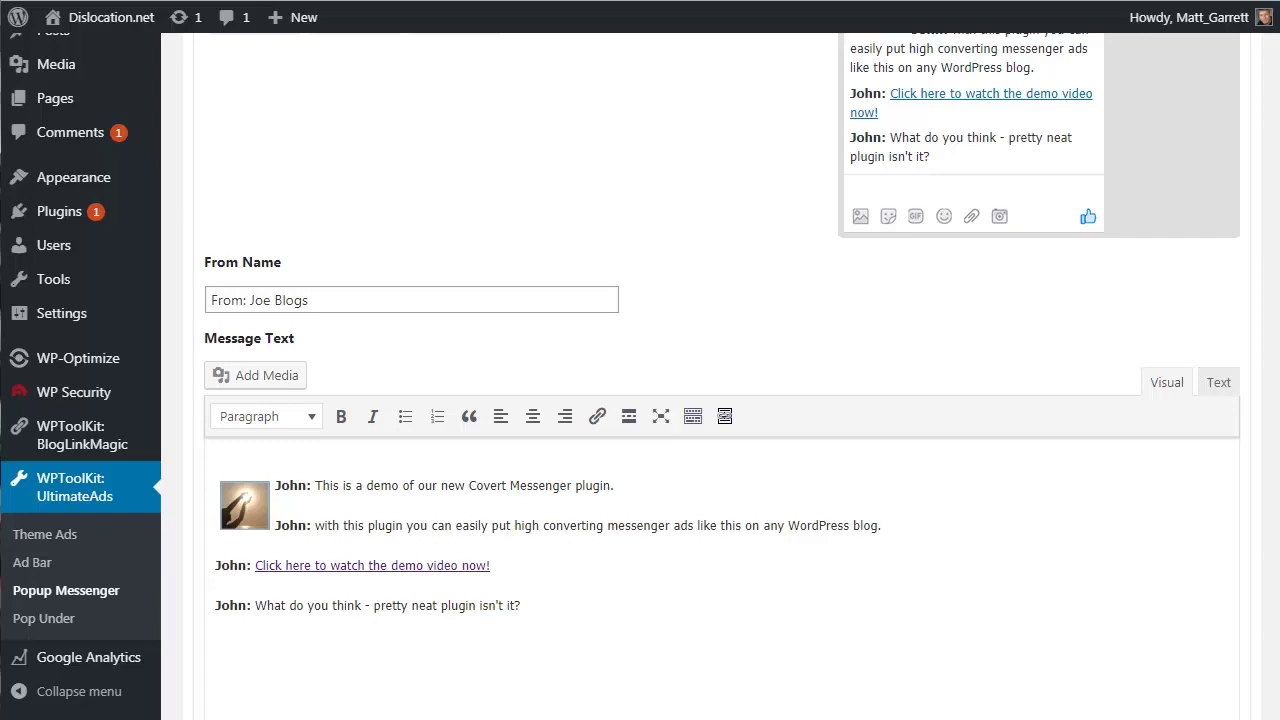
Set the popup's display delay to 32 seconds, check the category Show For choices, and save the Popup Messenger settings.
scroll(720, 400, "down", 6)
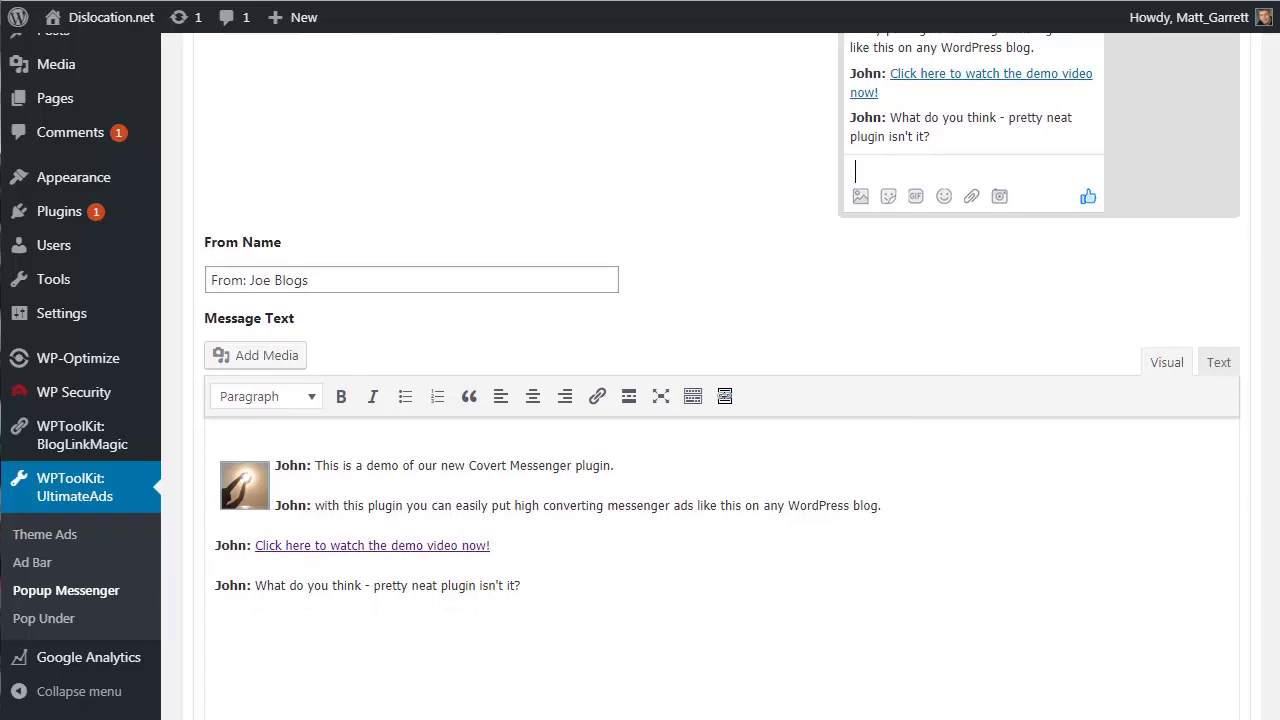
scroll(720, 400, "down", 3)
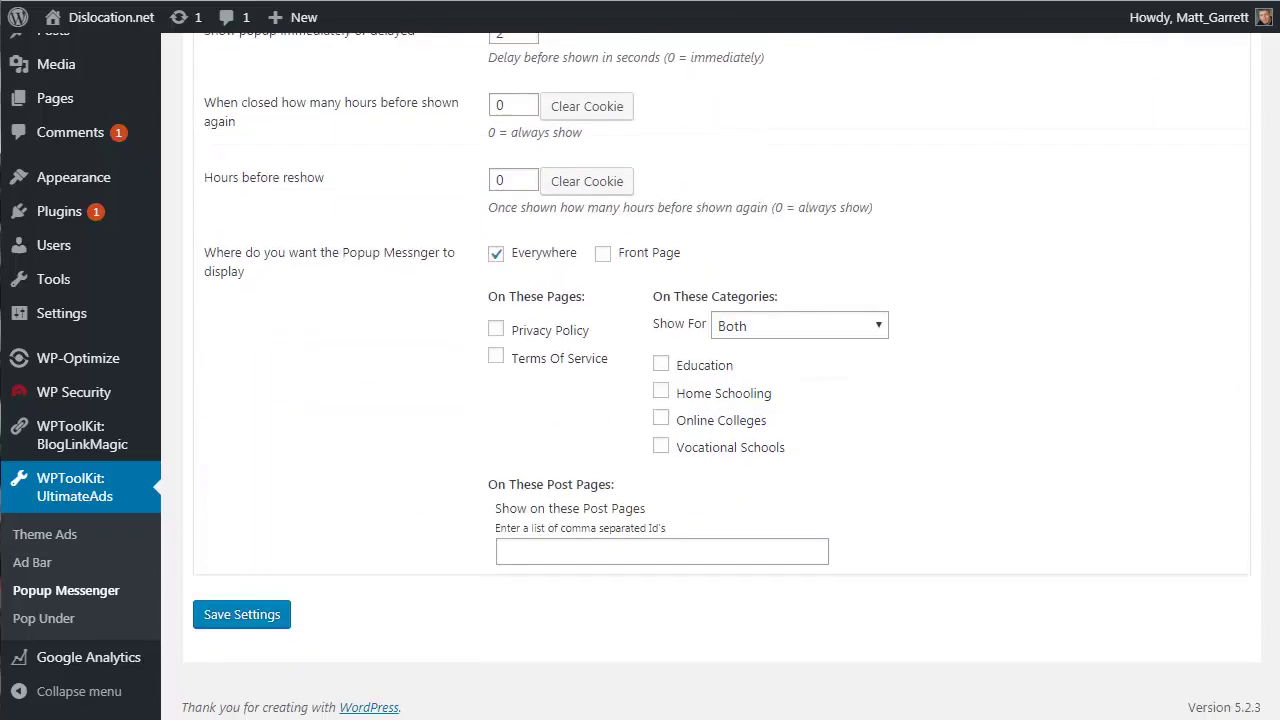
scroll(664, 220, "up", 1)
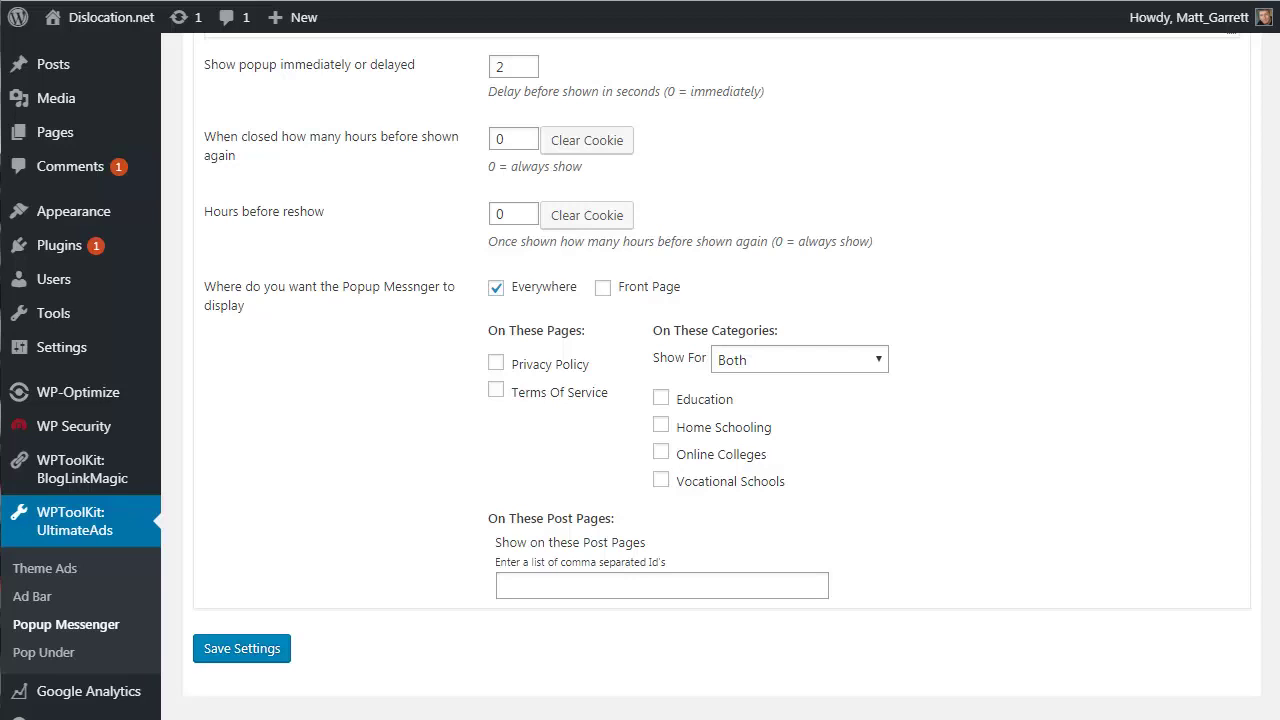
left_click(500, 66)
key("BackSpace")
type("32")
left_click(808, 362)
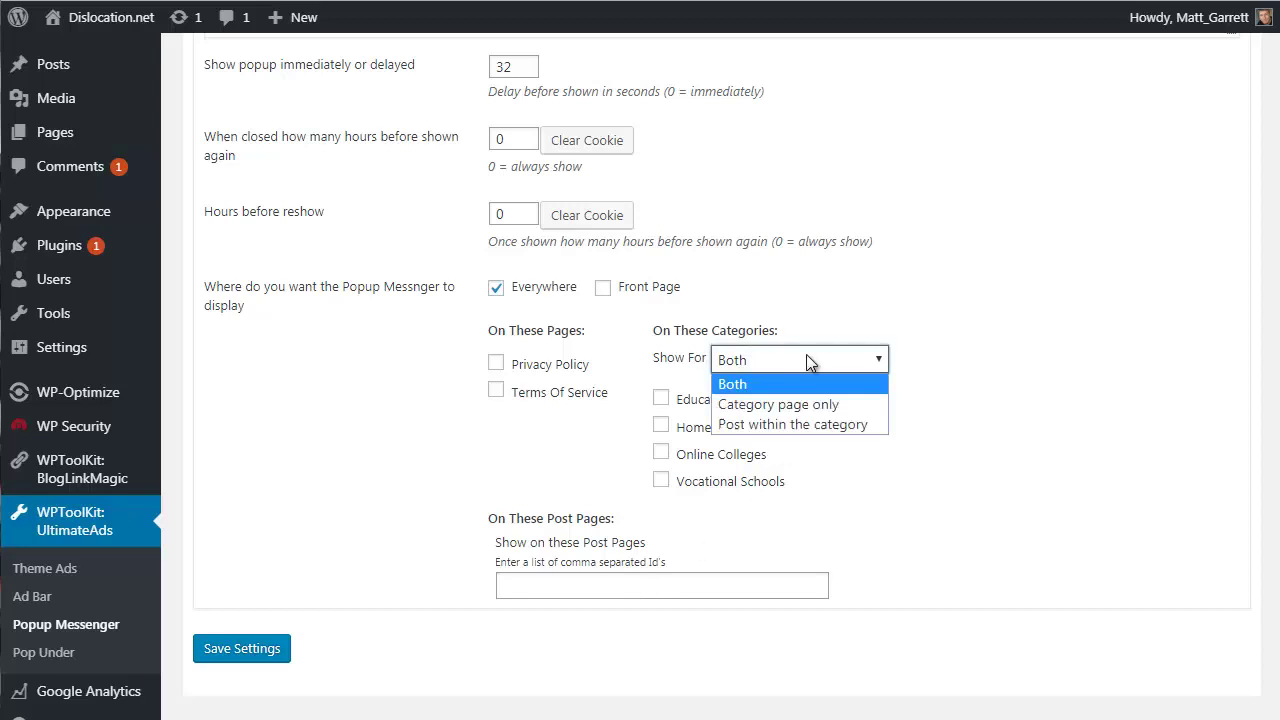
left_click(1022, 296)
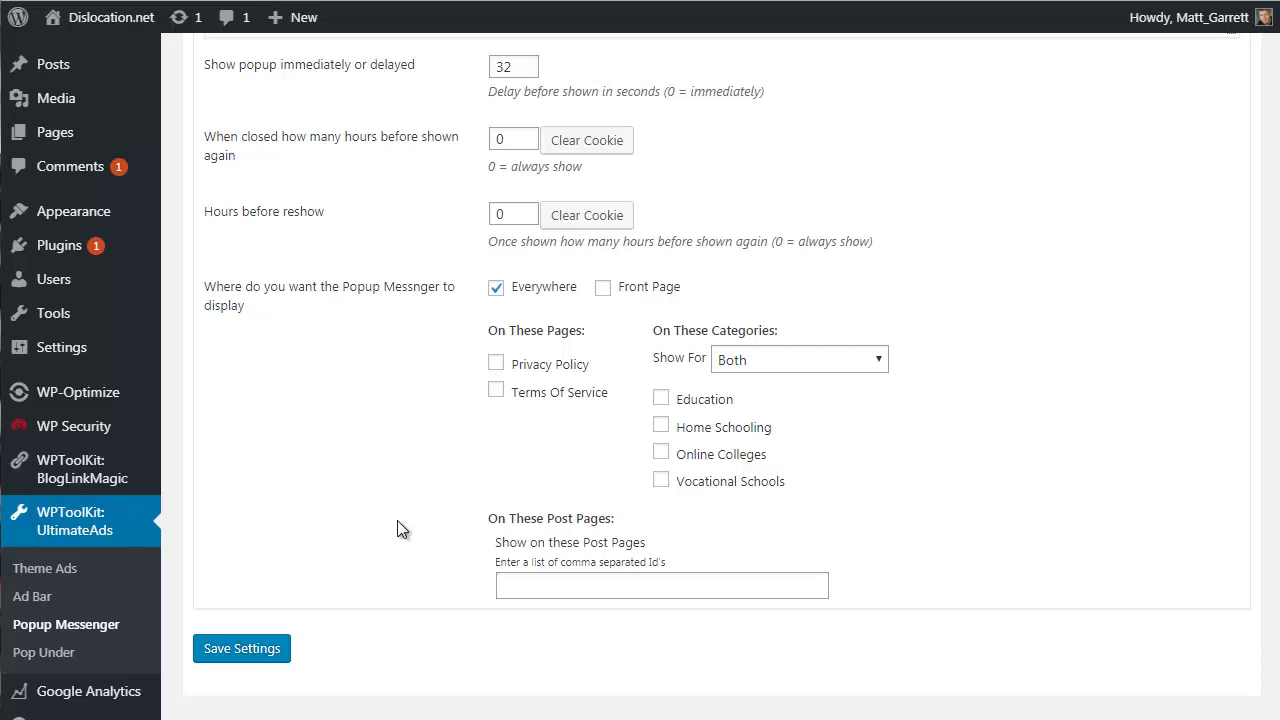
left_click(268, 654)
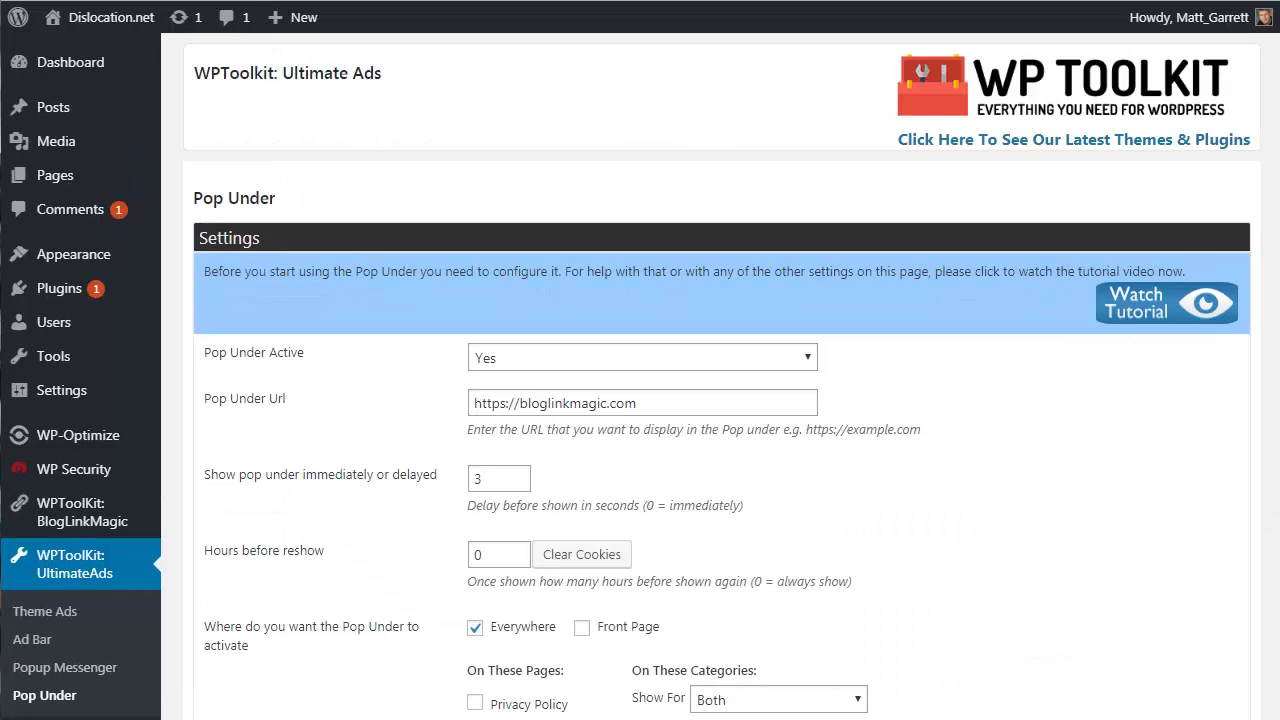
Review the Pop Under settings for activation, URL, delay, reshow hours and display locations, leaving Pop Under Active at Yes.
scroll(700, 400, "down", 4)
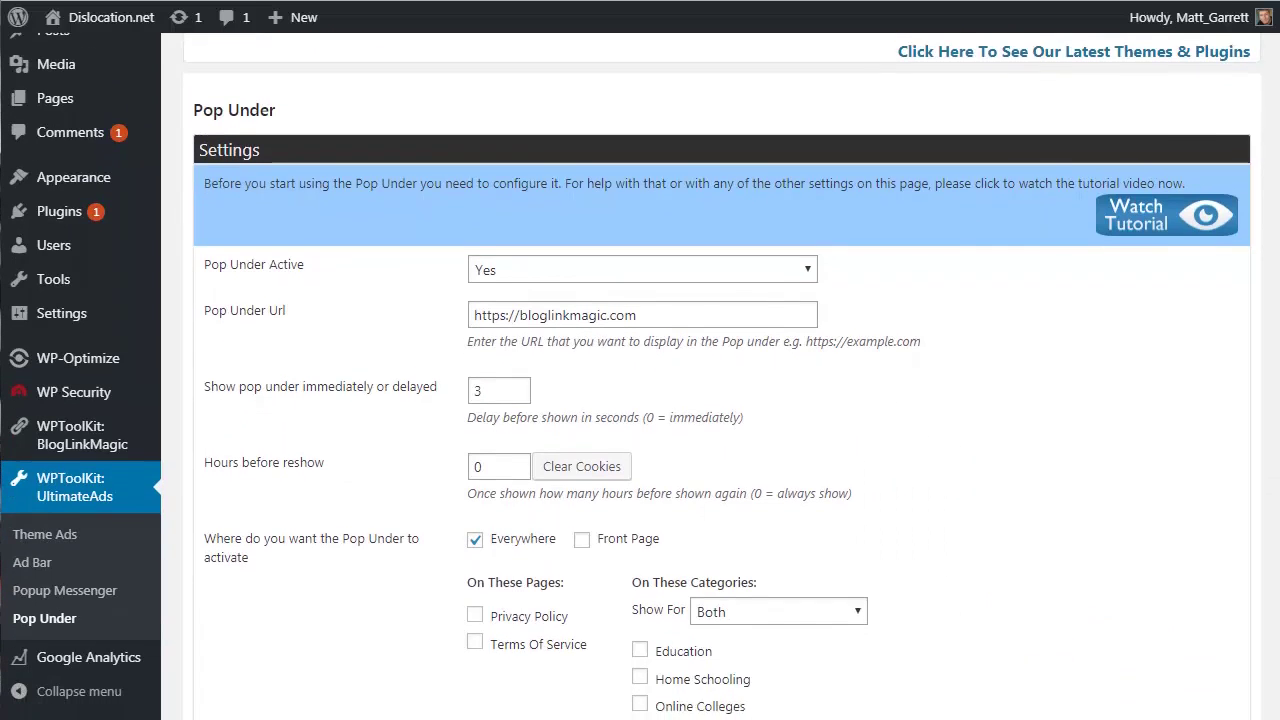
scroll(700, 400, "down", 1)
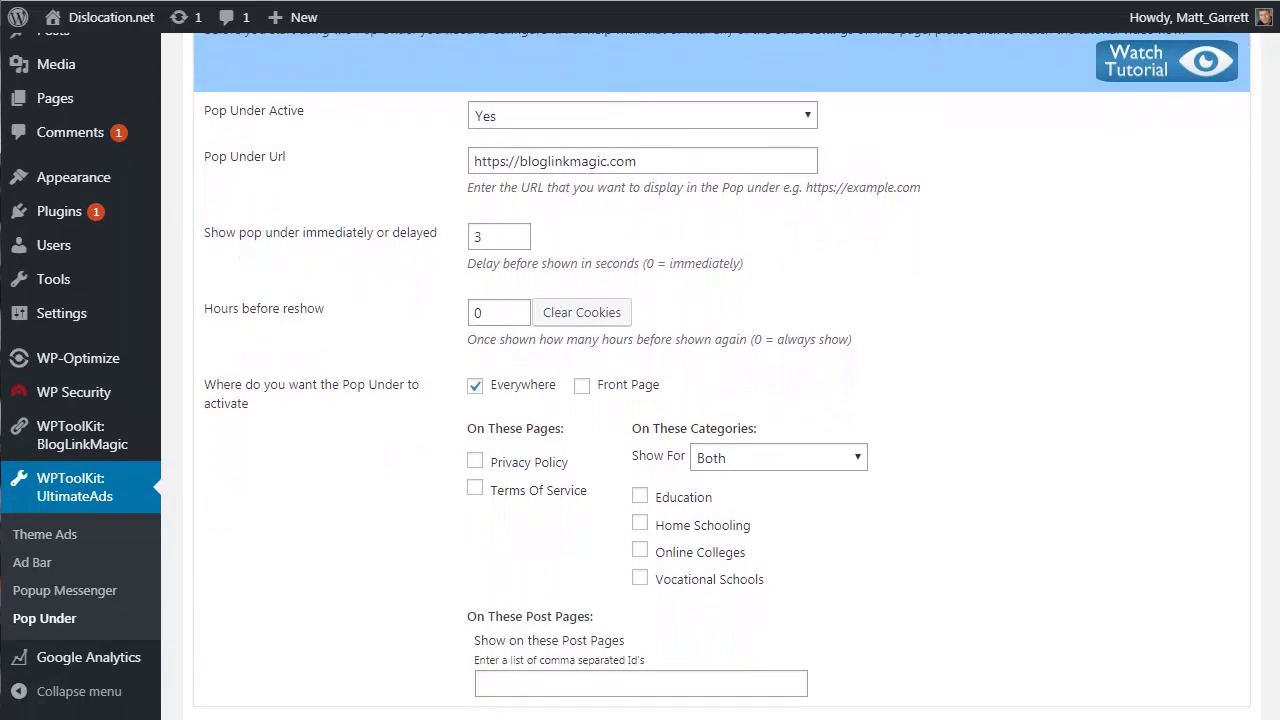
scroll(722, 376, "down", 1)
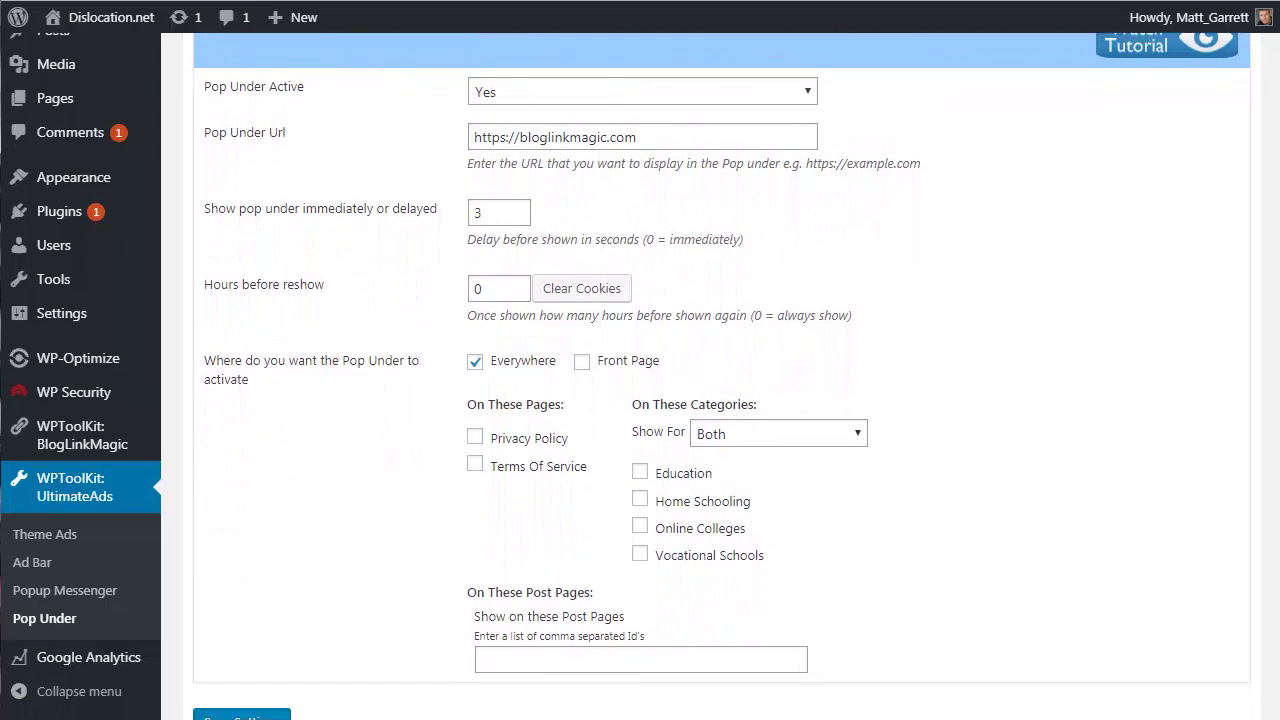
scroll(700, 400, "down", 1)
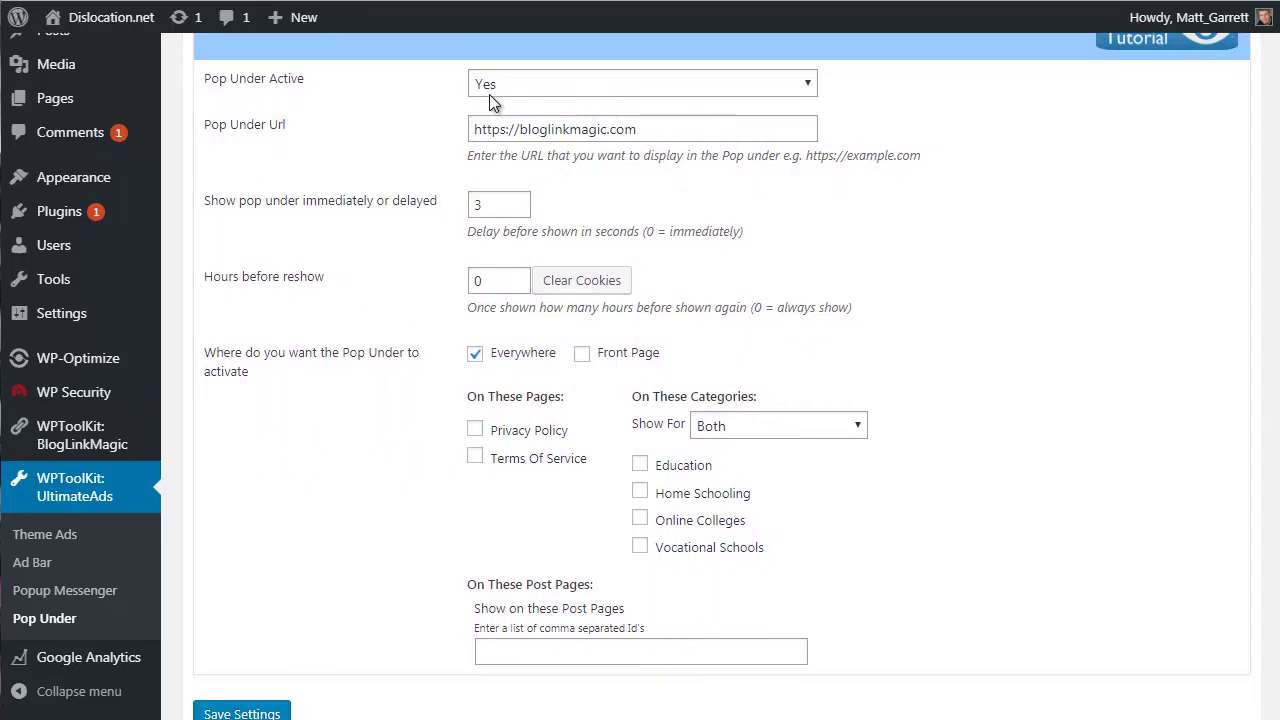
left_click(518, 80)
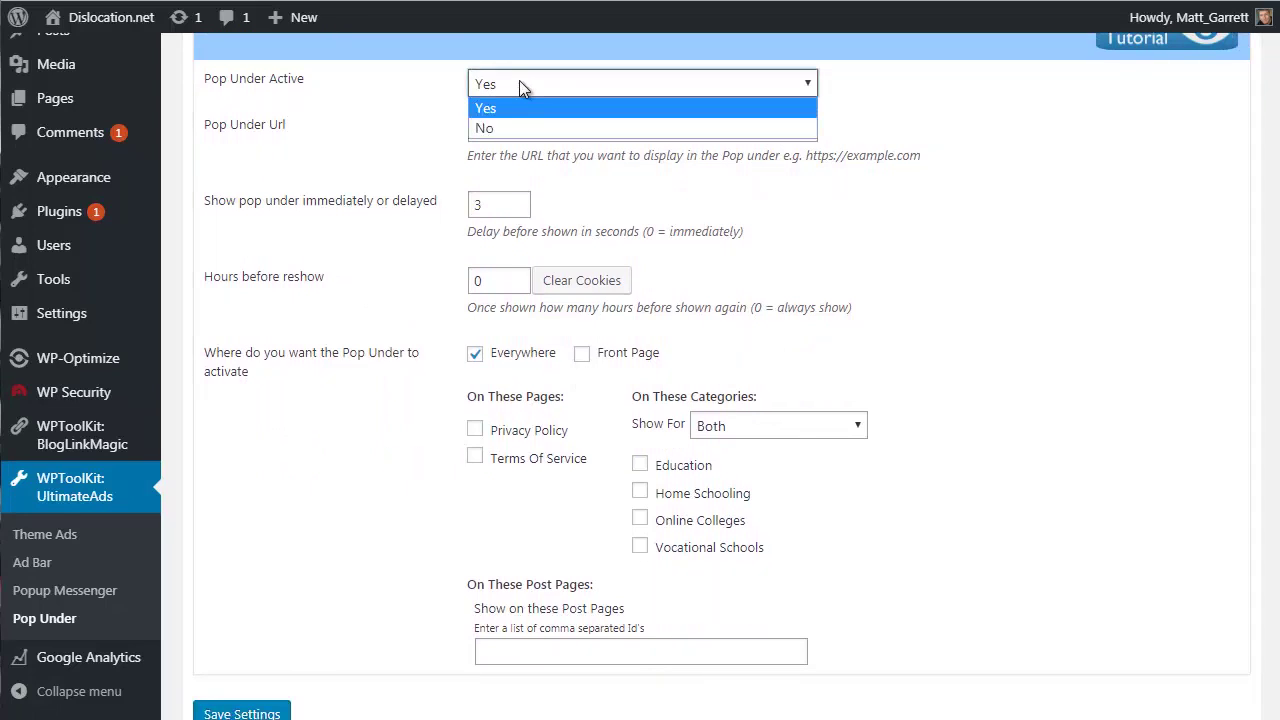
left_click(405, 84)
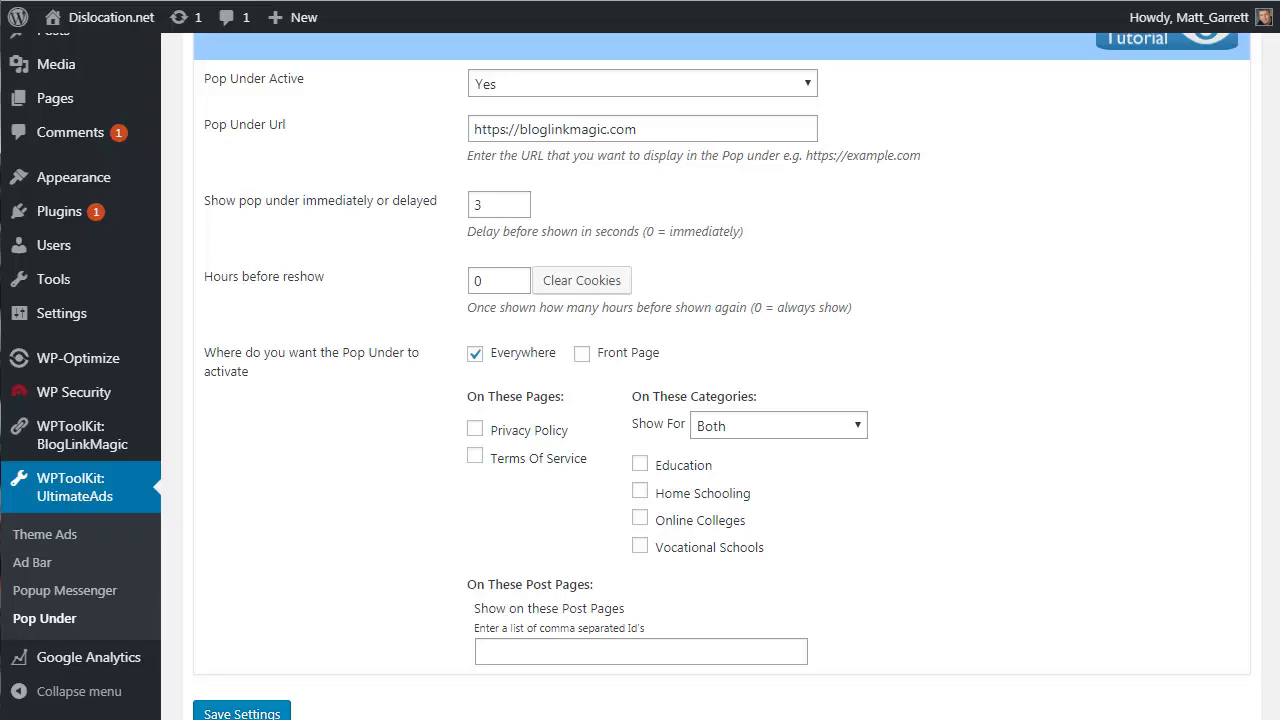
scroll(720, 400, "up", 3)
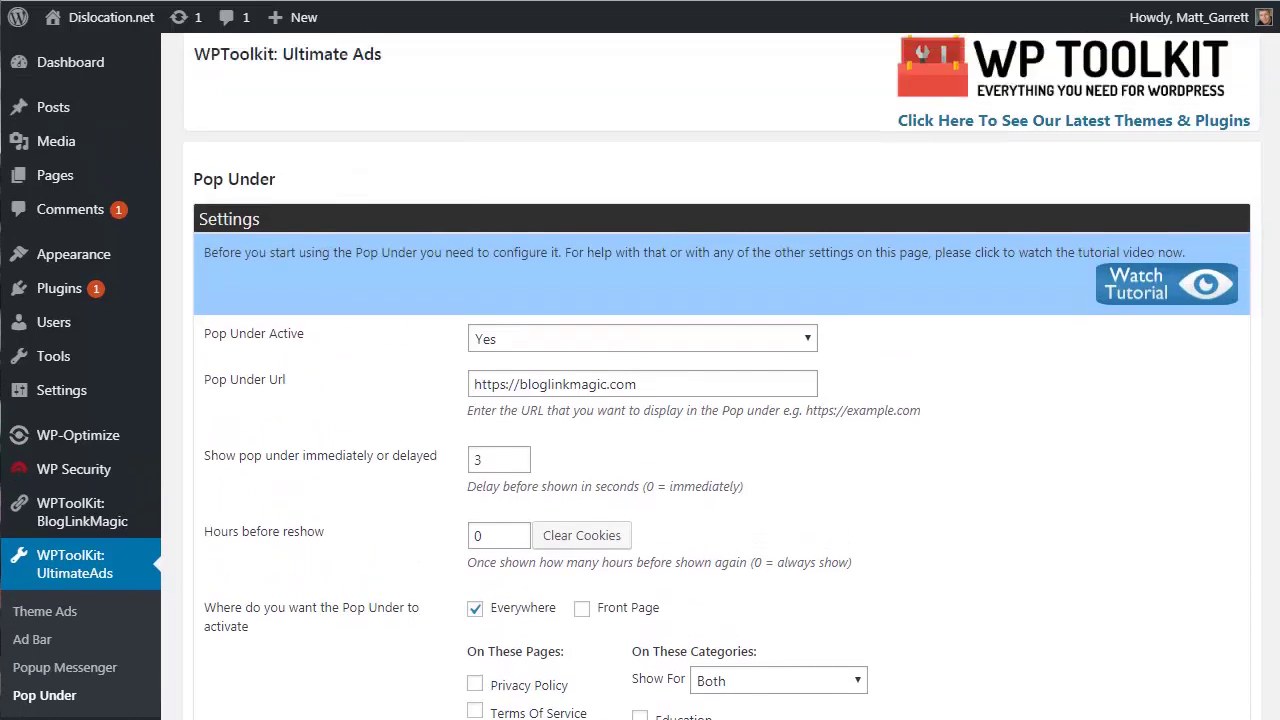